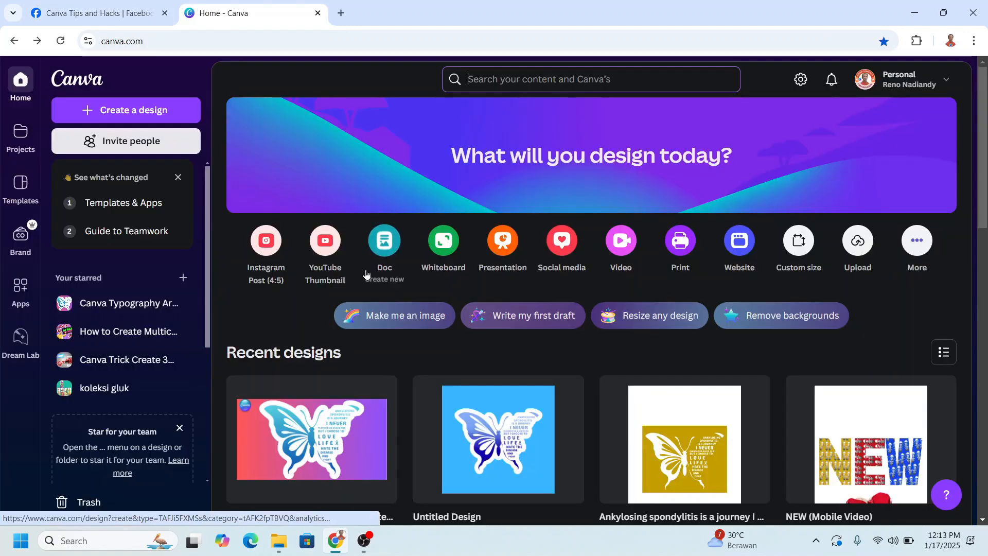
Create a new YouTube Thumbnail design and paste the copied word Etowah onto its blank page.
{"action": "left_click", "coordinate": [325, 245]}
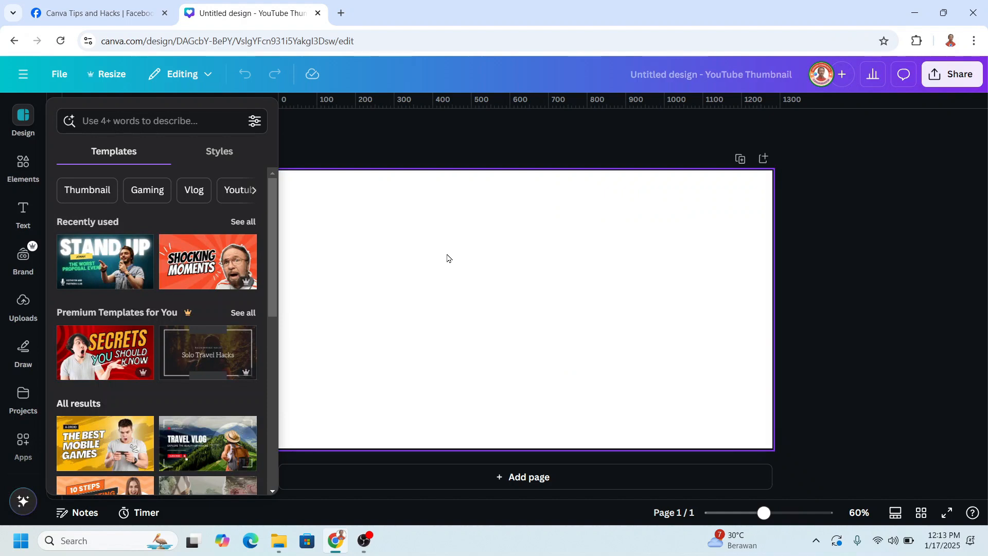
{"action": "right_click", "coordinate": [469, 296]}
{"action": "left_click", "coordinate": [512, 336]}
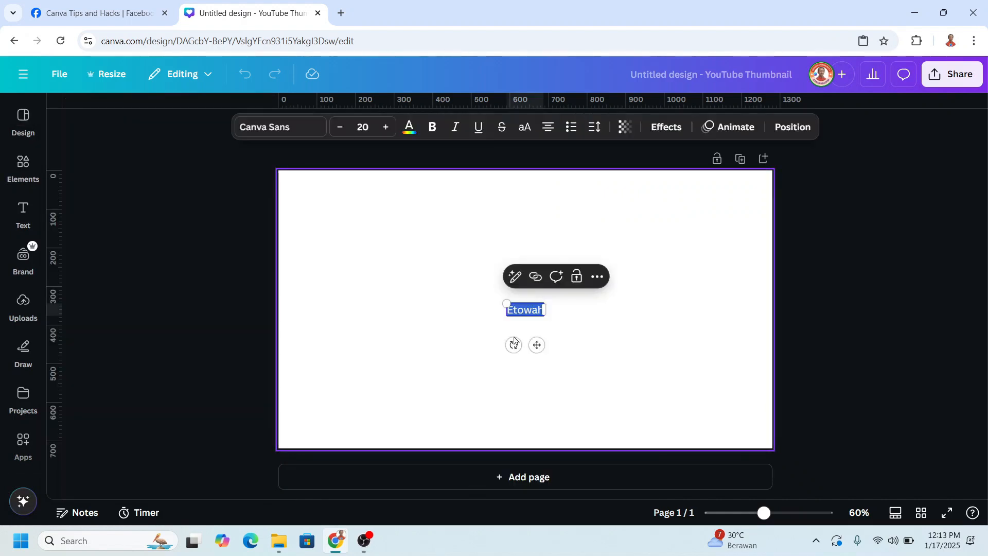
Enlarge the Etowah text to font size 145 and move it near the middle of the page.
{"action": "left_click_drag", "start_coordinate": [507, 304], "coordinate": [355, 253]}
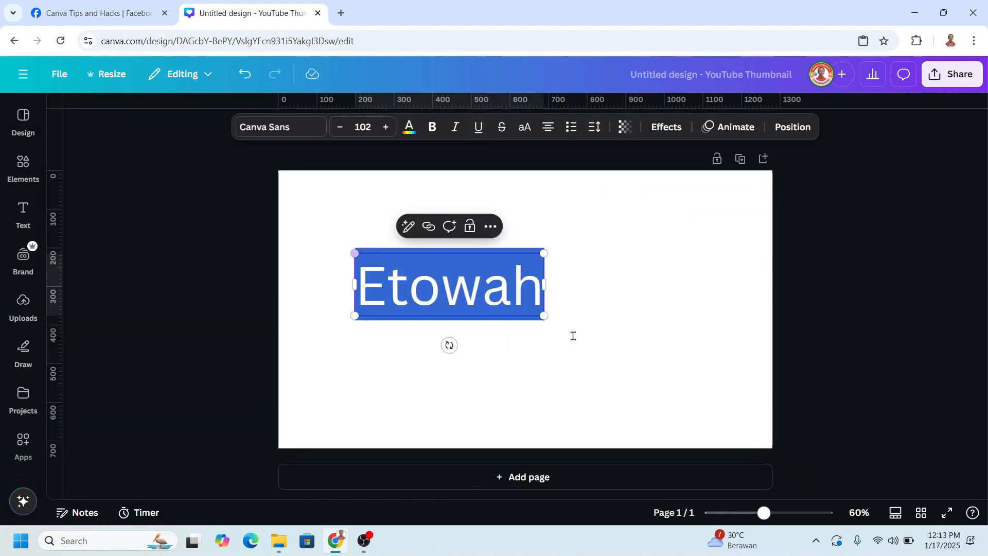
{"action": "left_click_drag", "start_coordinate": [545, 316], "coordinate": [622, 346]}
{"action": "left_click", "coordinate": [699, 355]}
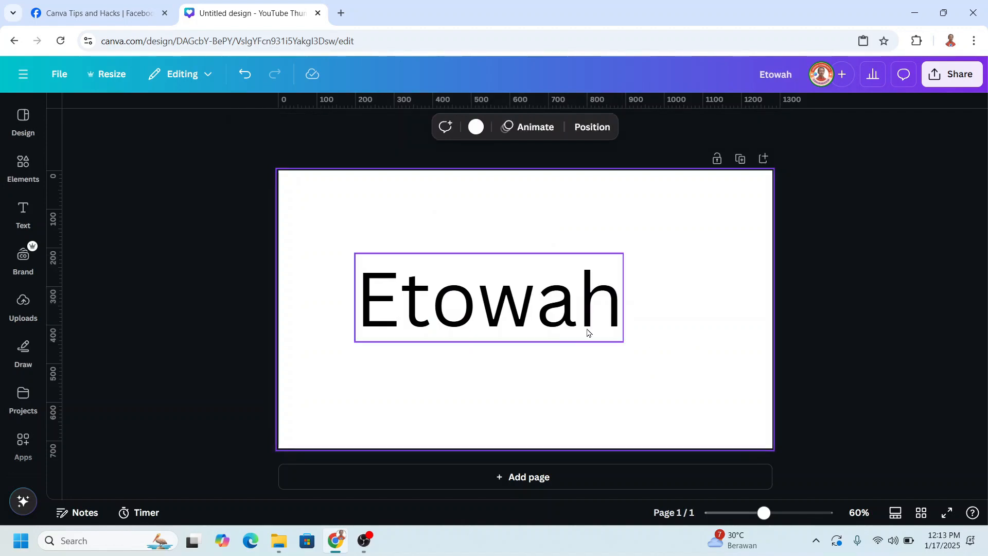
{"action": "left_click_drag", "start_coordinate": [549, 309], "coordinate": [606, 313]}
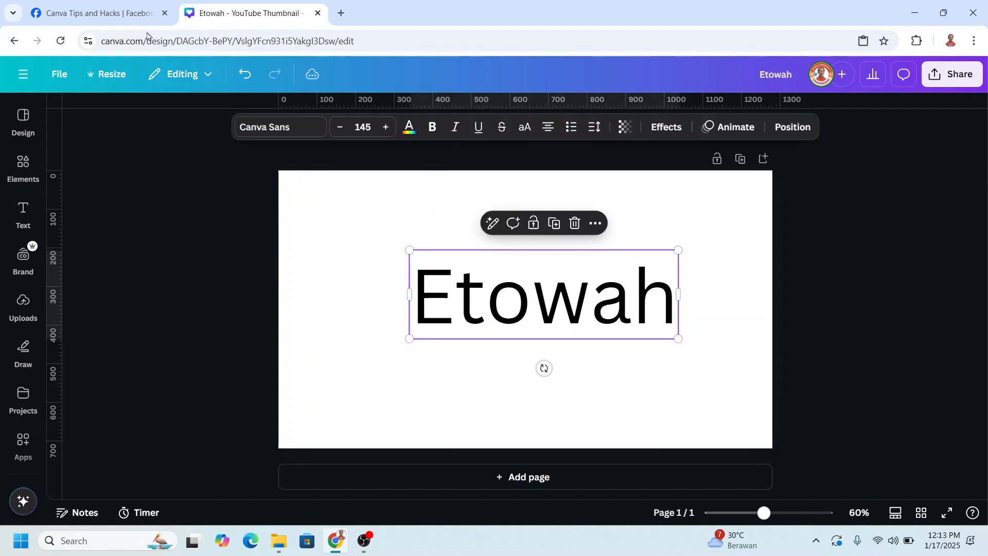
Check the reference shirt lettering in the Facebook group post and set the Etowah text's font to Brush Script from the Brush category.
{"action": "left_click", "coordinate": [144, 14]}
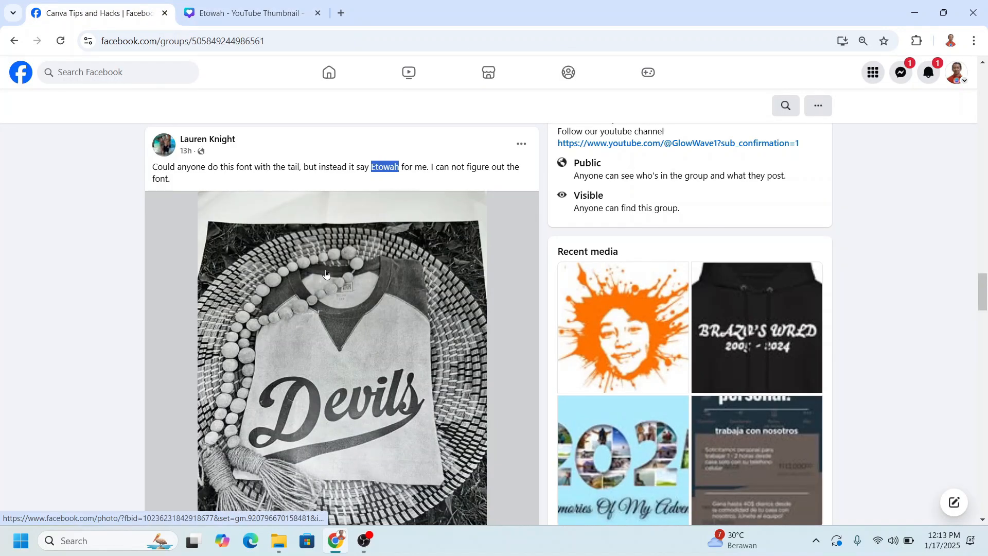
{"action": "left_click", "coordinate": [246, 13]}
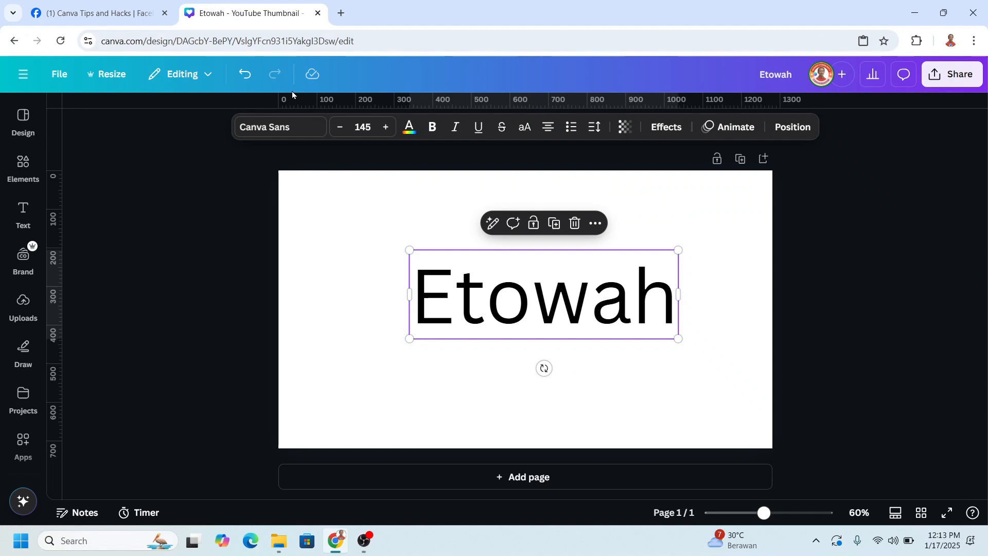
{"action": "left_click", "coordinate": [277, 128]}
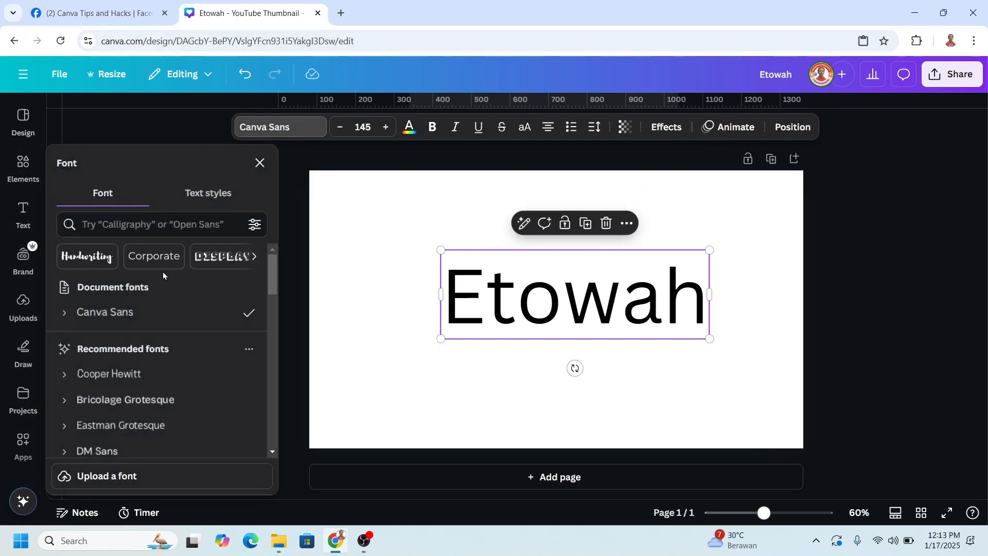
{"action": "left_click", "coordinate": [256, 256]}
{"action": "left_click", "coordinate": [256, 257]}
{"action": "left_click", "coordinate": [255, 257]}
{"action": "left_click", "coordinate": [256, 256]}
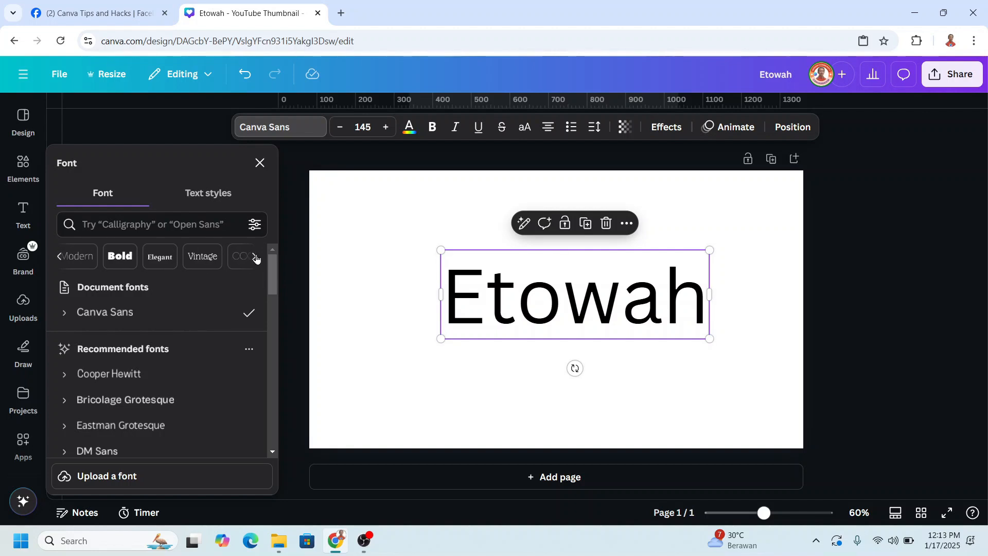
{"action": "left_click", "coordinate": [256, 257]}
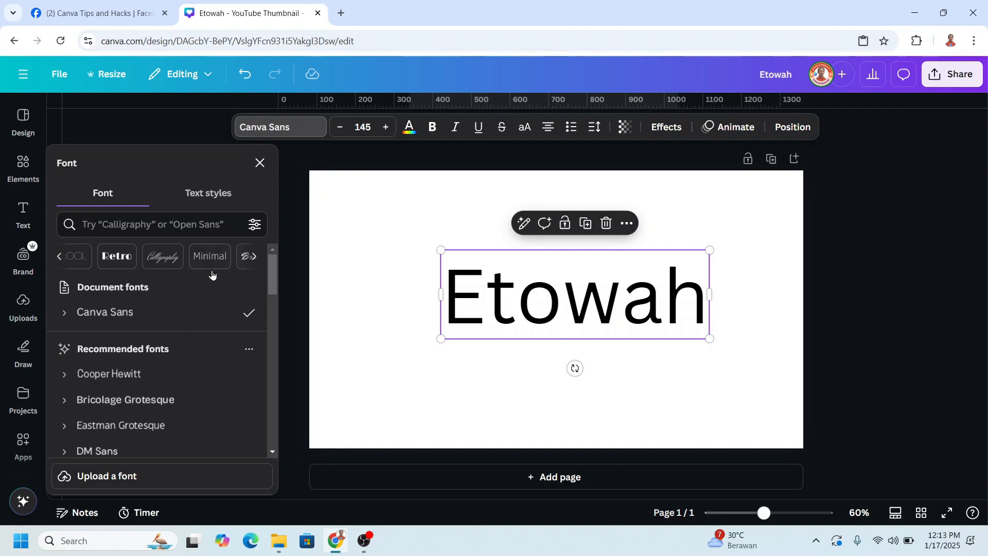
{"action": "left_click", "coordinate": [253, 257]}
{"action": "left_click", "coordinate": [75, 258]}
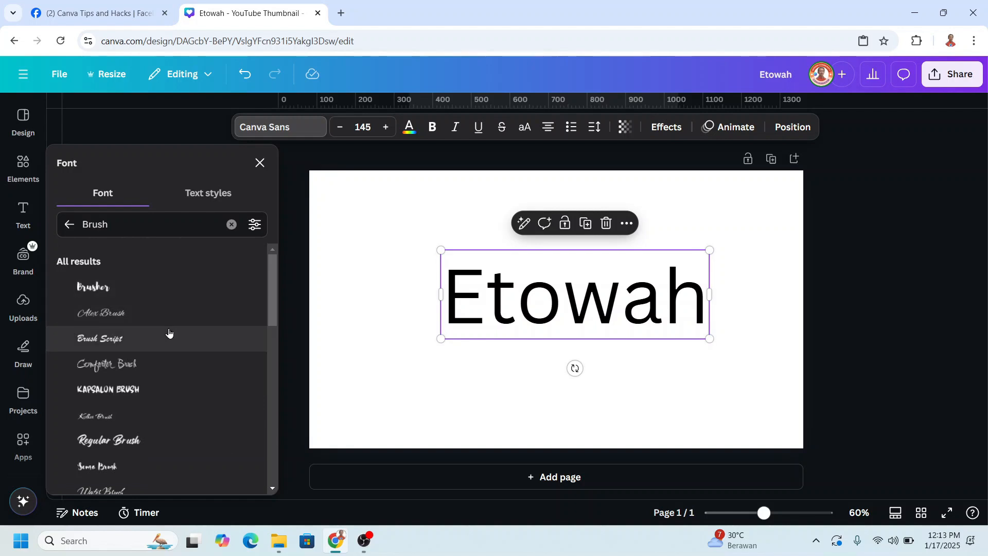
{"action": "left_click", "coordinate": [120, 341]}
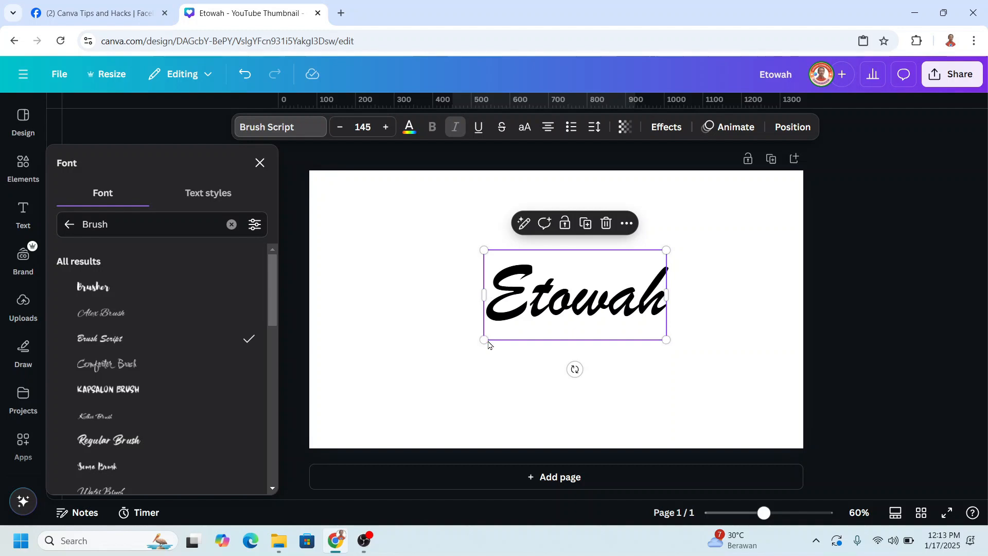
Enlarge the Etowah text to font size 250 so it spans most of the page width.
{"action": "left_click_drag", "start_coordinate": [485, 340], "coordinate": [404, 378]}
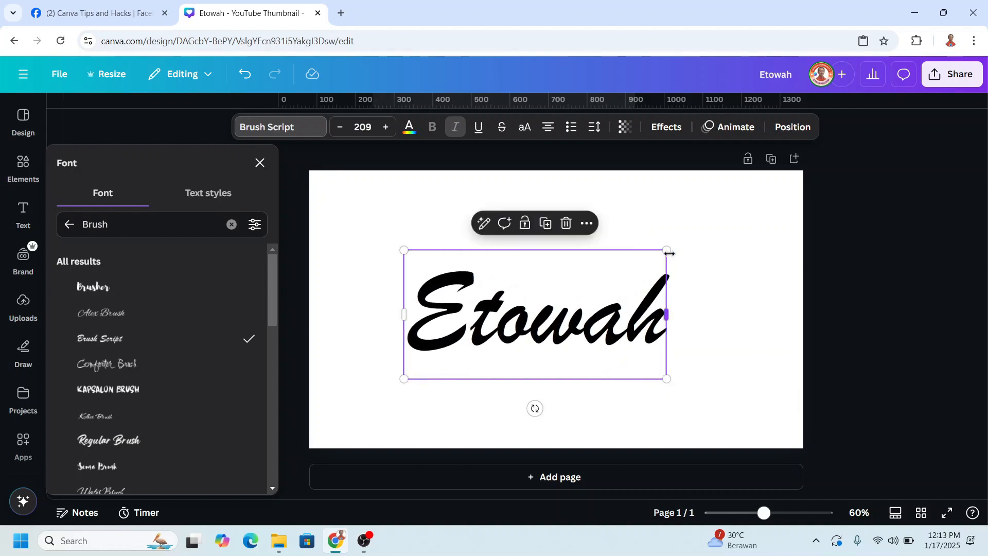
{"action": "left_click_drag", "start_coordinate": [667, 250], "coordinate": [717, 222]}
{"action": "left_click", "coordinate": [748, 315]}
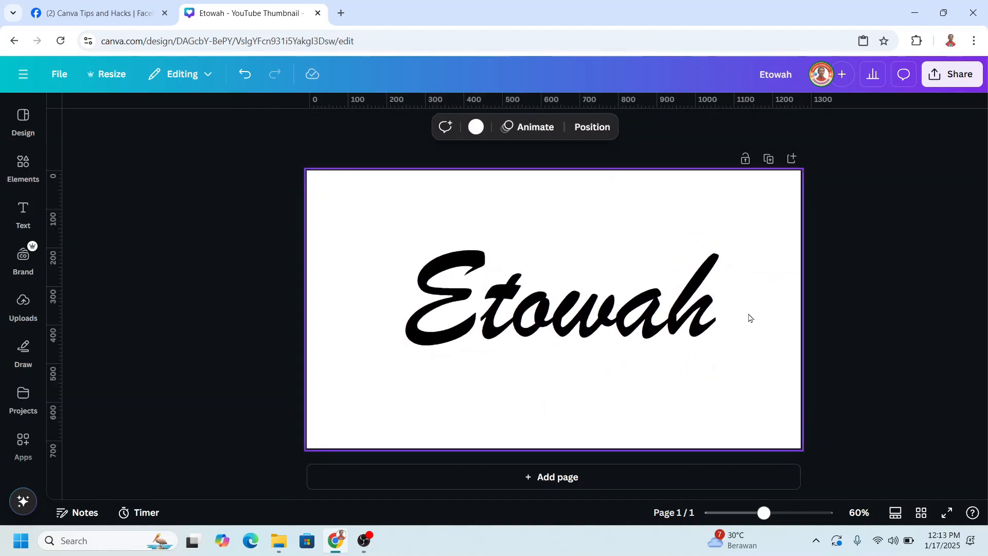
{"action": "left_click", "coordinate": [606, 325]}
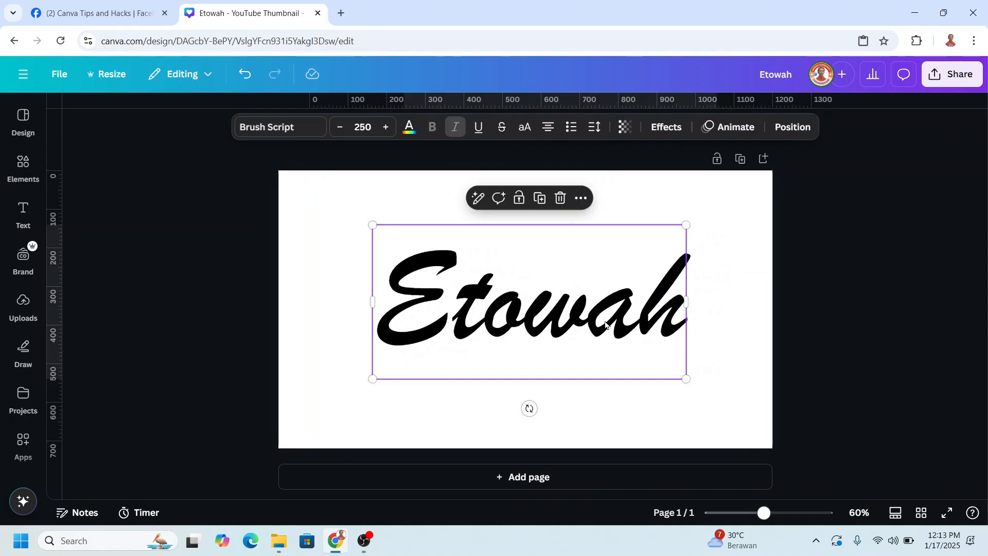
Search the elements for "text tail", show all matching graphics and add the first swoosh tail to the page.
{"action": "left_click", "coordinate": [23, 165]}
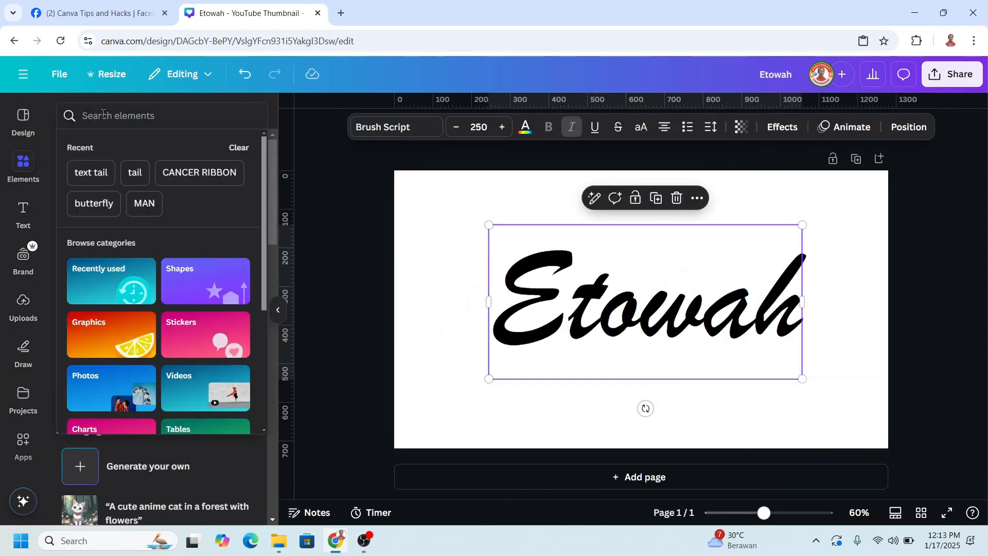
{"action": "left_click", "coordinate": [103, 168]}
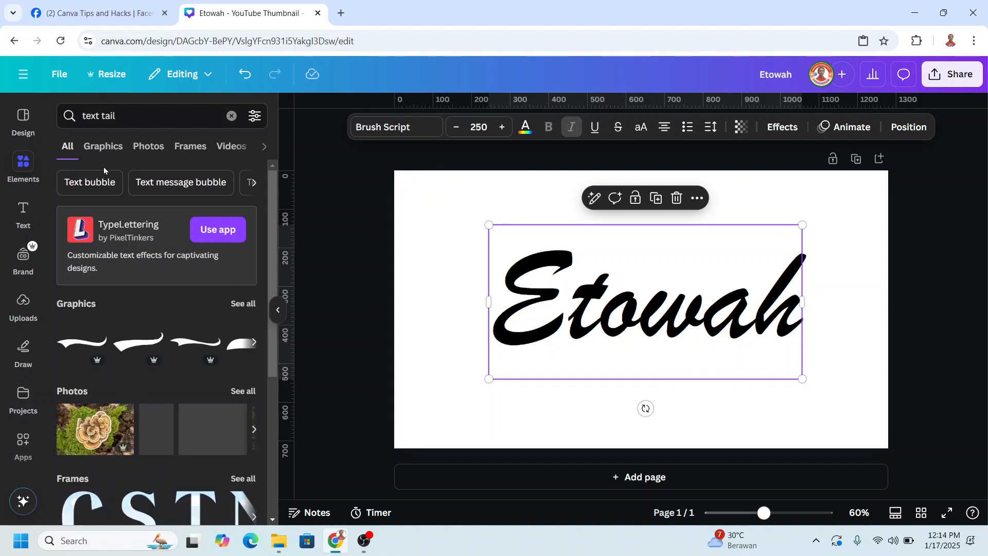
{"action": "left_click", "coordinate": [238, 307]}
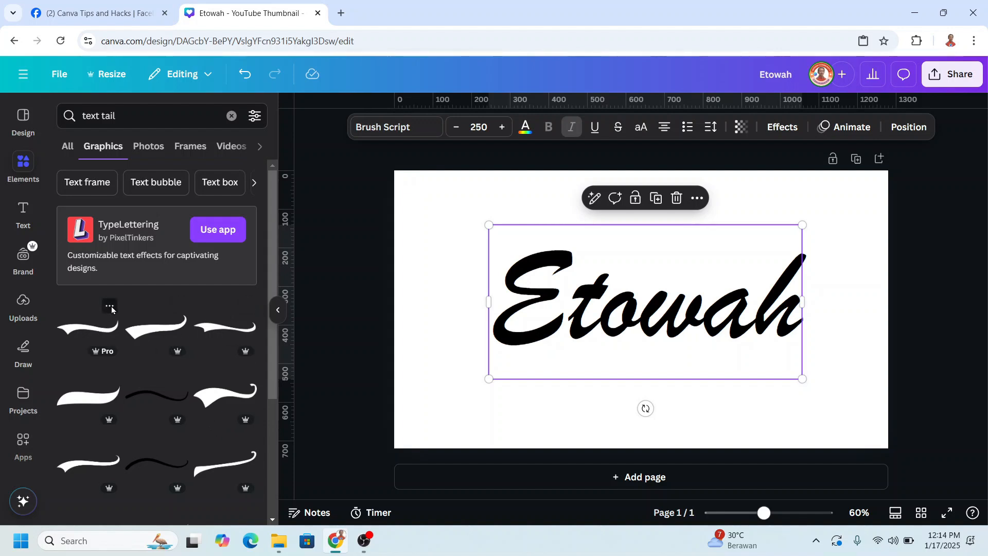
{"action": "left_click", "coordinate": [110, 307]}
{"action": "left_click", "coordinate": [84, 324]}
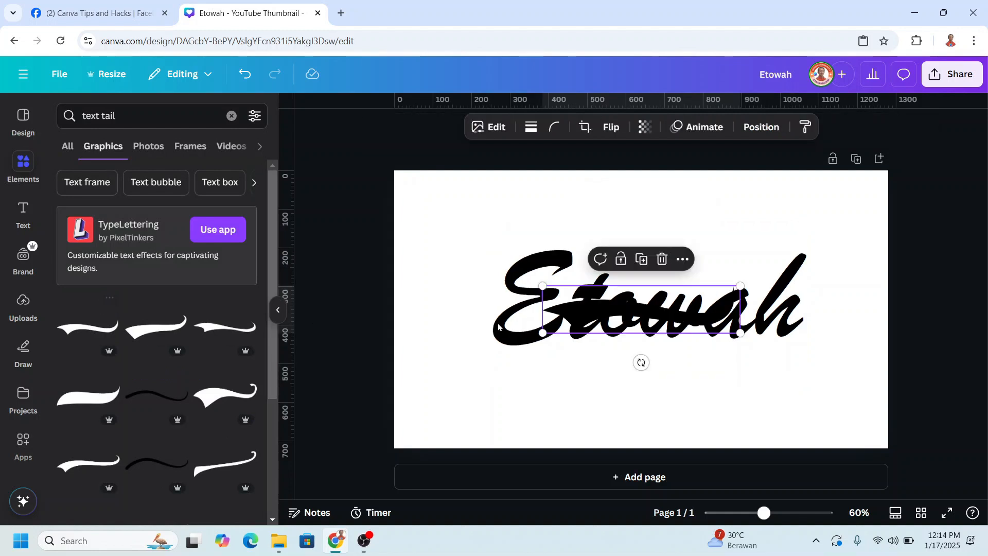
Position the tail graphic beneath the Etowah text so its thin end joins the last stroke of the letter h.
{"action": "left_click_drag", "start_coordinate": [700, 295], "coordinate": [812, 312]}
{"action": "scroll", "coordinate": [803, 448], "scroll_direction": "up", "scroll_amount": 8}
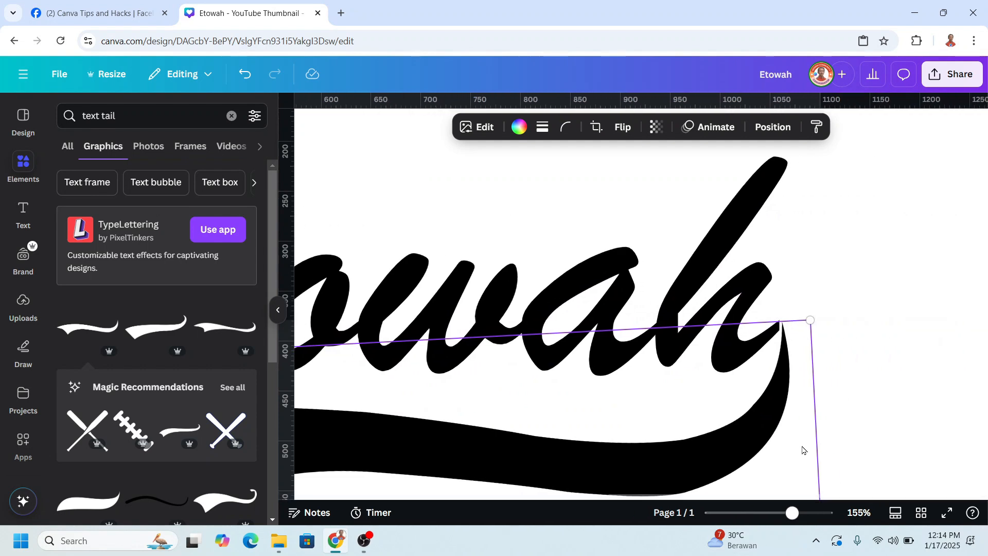
{"action": "left_click_drag", "start_coordinate": [781, 427], "coordinate": [776, 420]}
{"action": "scroll", "coordinate": [877, 441], "scroll_direction": "down", "scroll_amount": 8}
{"action": "left_click", "coordinate": [879, 442]}
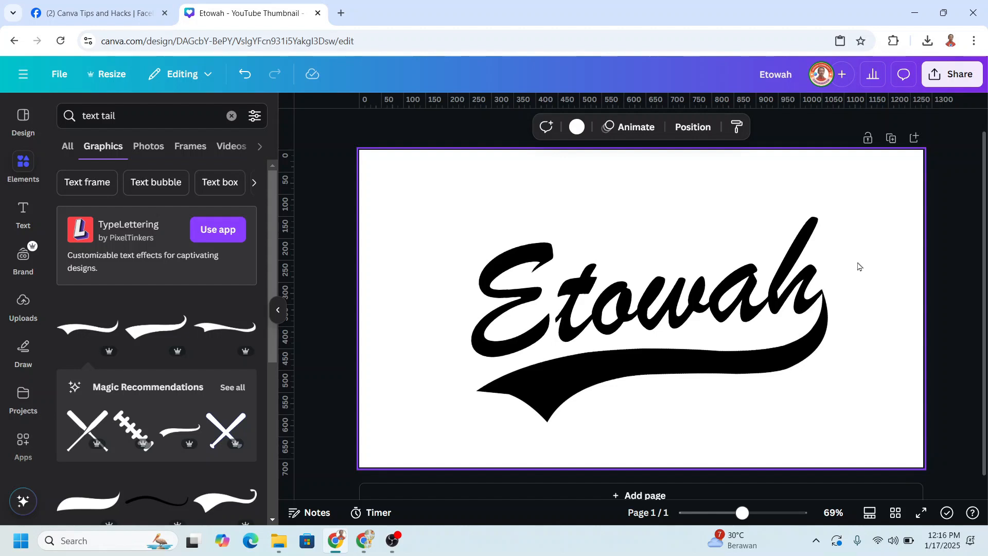
Scale the Etowah text and tail down together to font size 199 and centre them on the page.
{"action": "left_click_drag", "start_coordinate": [423, 180], "coordinate": [892, 471]}
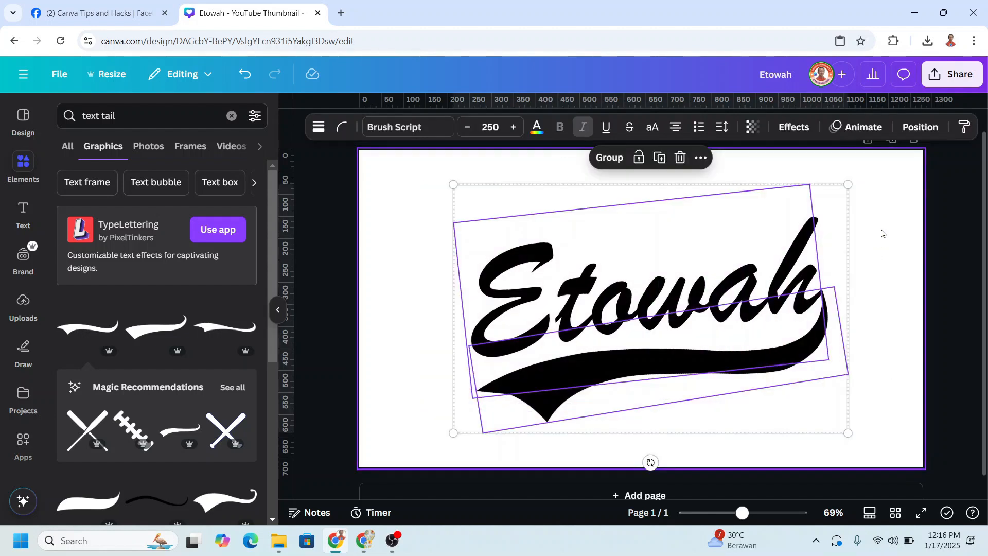
{"action": "left_click_drag", "start_coordinate": [849, 184], "coordinate": [765, 233]}
{"action": "left_click_drag", "start_coordinate": [693, 303], "coordinate": [724, 291]}
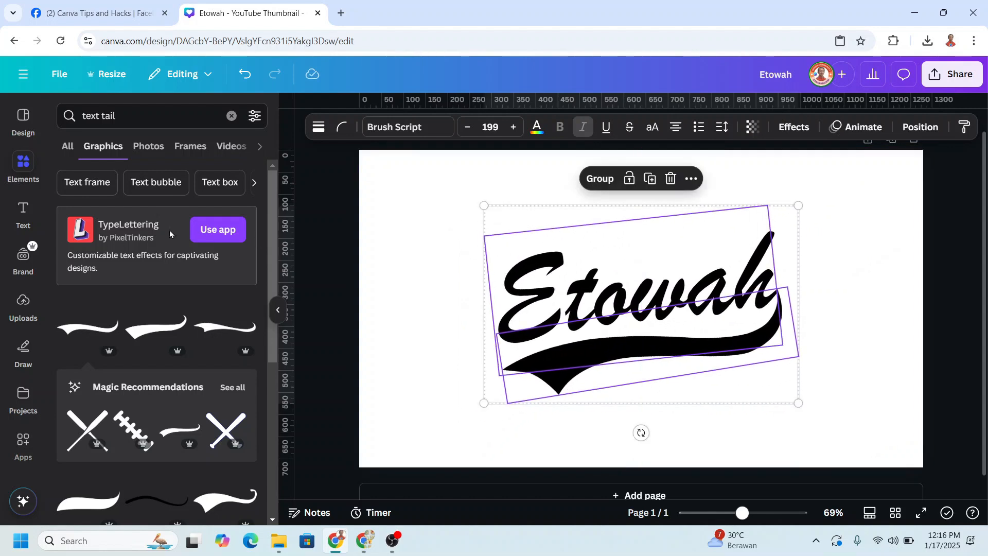
Add a square shape and stretch it into a wide rectangle covering the Etowah lettering and its tail.
{"action": "left_click", "coordinate": [24, 169]}
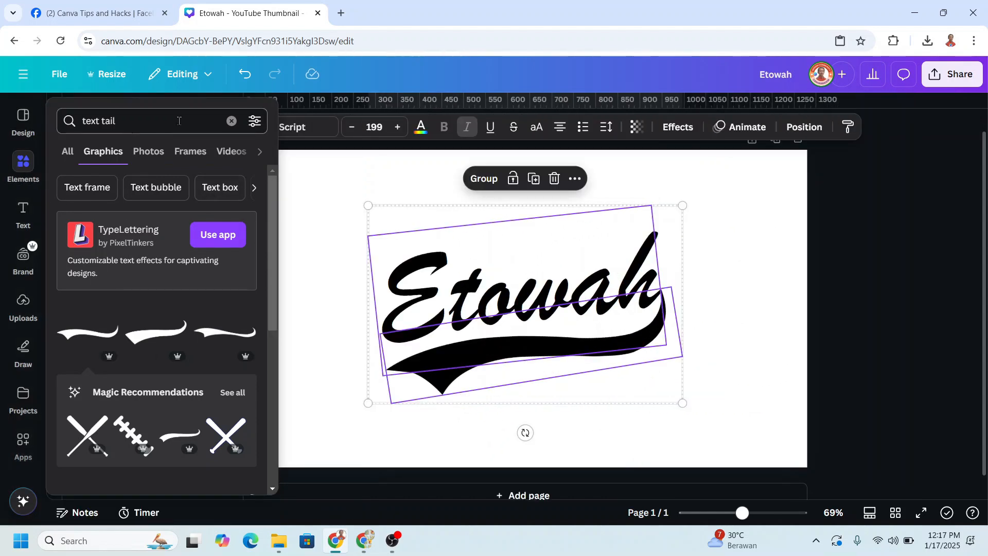
{"action": "left_click", "coordinate": [231, 122]}
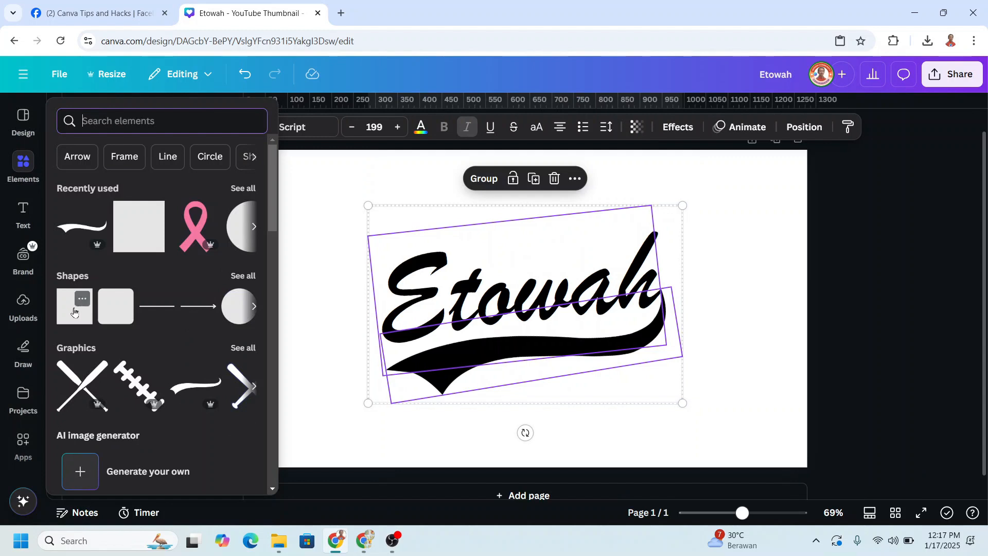
{"action": "left_click", "coordinate": [75, 312]}
{"action": "left_click_drag", "start_coordinate": [477, 309], "coordinate": [341, 309]}
{"action": "left_click_drag", "start_coordinate": [572, 309], "coordinate": [695, 309]}
{"action": "left_click_drag", "start_coordinate": [518, 261], "coordinate": [518, 209]}
{"action": "left_click_drag", "start_coordinate": [518, 356], "coordinate": [518, 403]}
Send the rectangle behind the Etowah text and tail.
{"action": "right_click", "coordinate": [599, 306]}
{"action": "mouse_move", "coordinate": [626, 300]}
{"action": "left_click", "coordinate": [834, 377]}
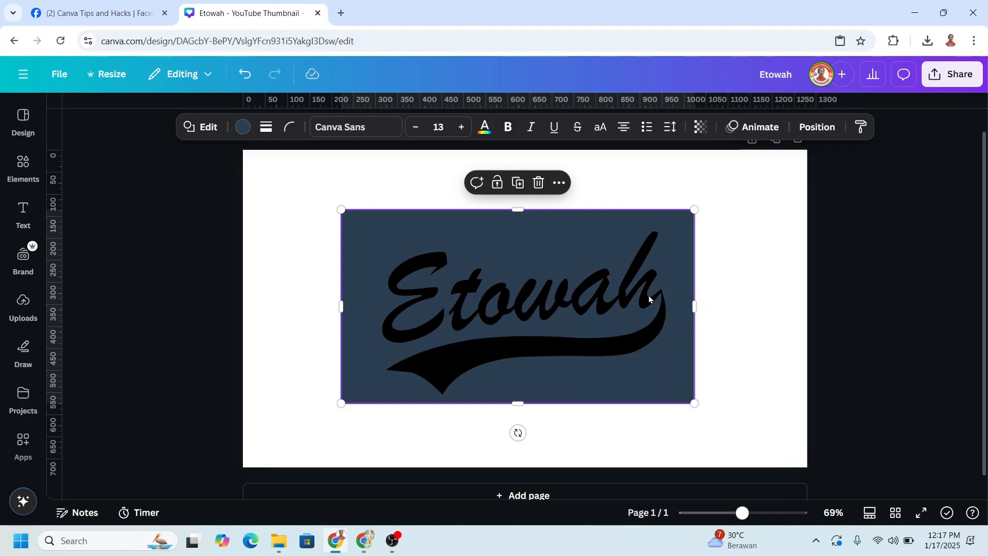
Recolour both the Etowah text and the tail graphic white.
{"action": "left_click", "coordinate": [649, 299]}
{"action": "left_click", "coordinate": [393, 127]}
{"action": "left_click", "coordinate": [174, 259]}
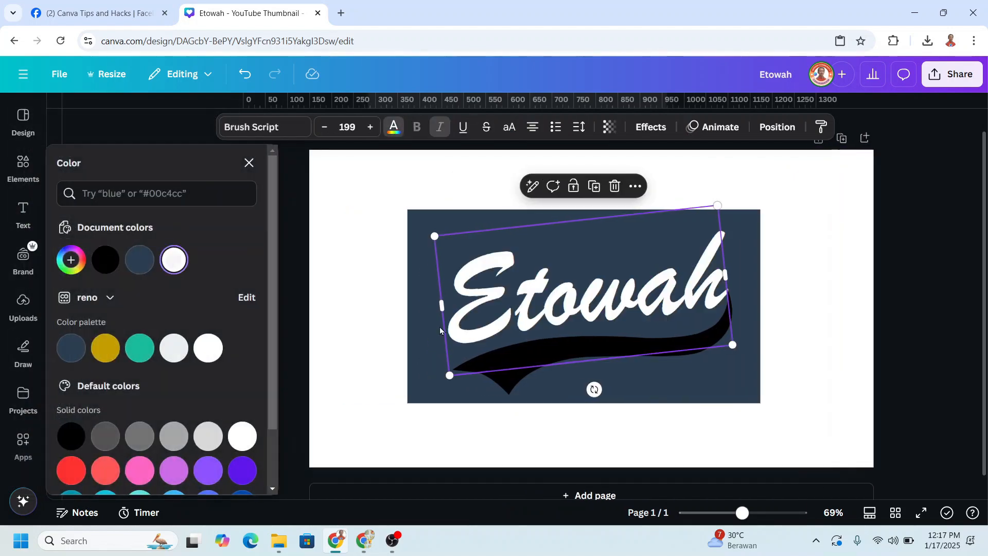
{"action": "left_click", "coordinate": [521, 383]}
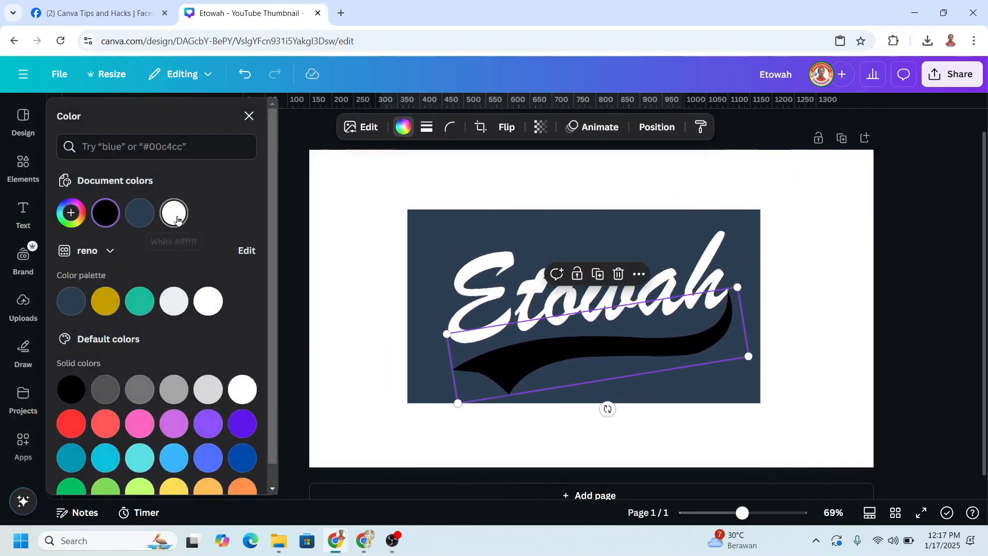
{"action": "left_click", "coordinate": [174, 212]}
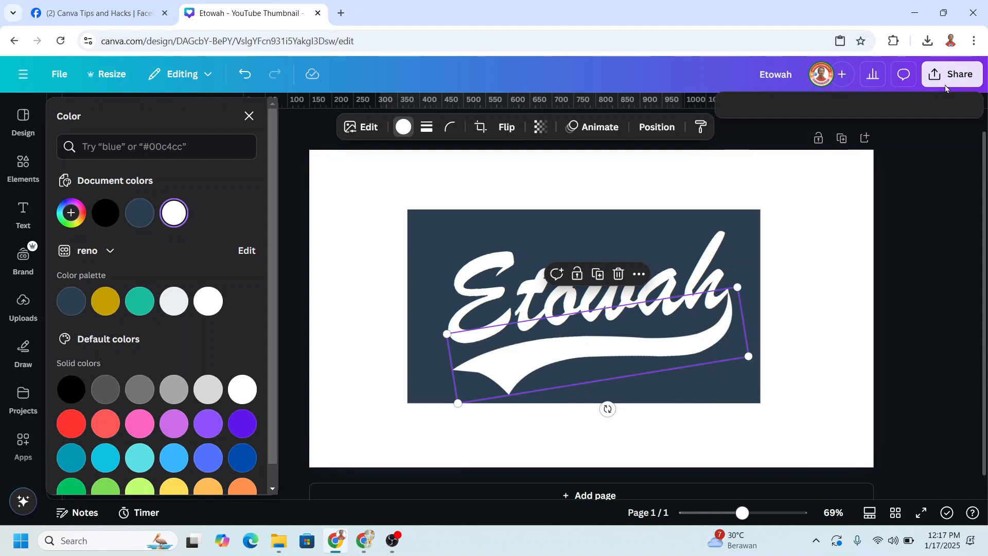
Download the design as a PNG at 1,280 × 720 px.
{"action": "left_click", "coordinate": [755, 327]}
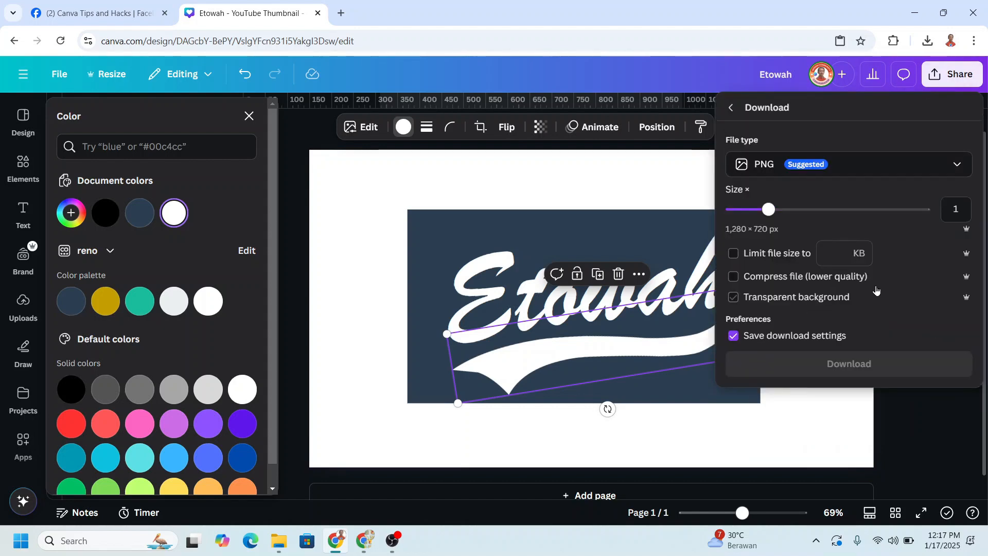
{"action": "left_click", "coordinate": [859, 366]}
{"action": "left_click", "coordinate": [620, 407]}
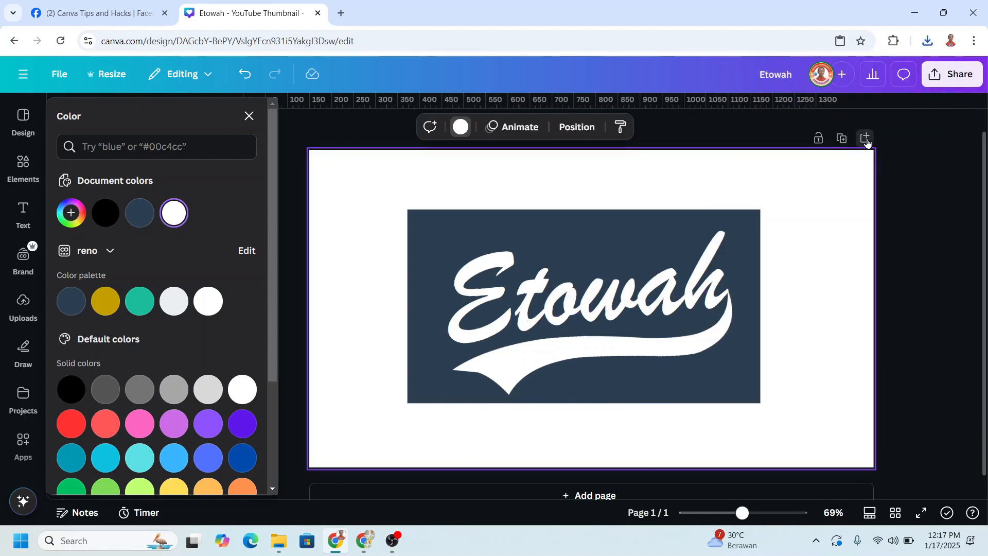
Add a second page and give it the teal-green background from the brand colour palette.
{"action": "left_click", "coordinate": [865, 138]}
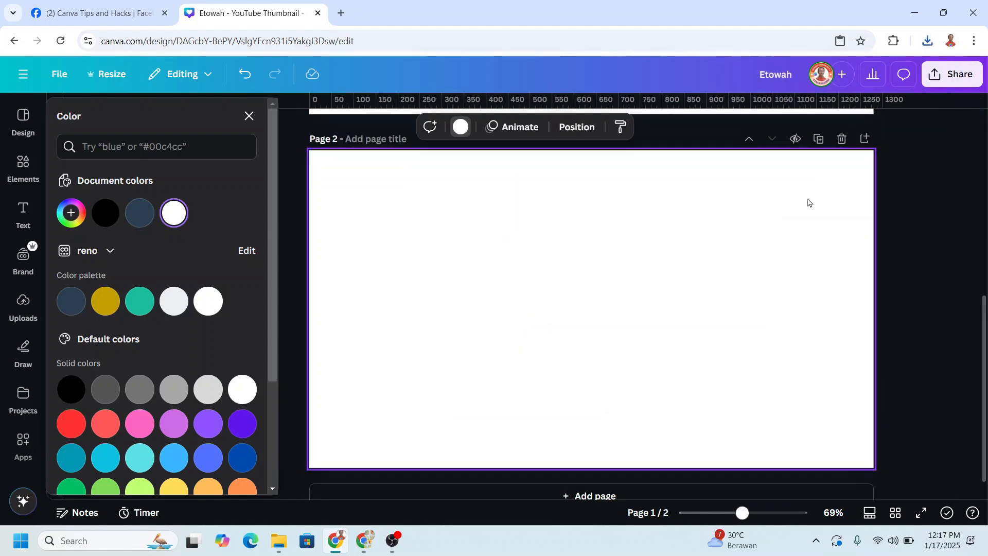
{"action": "left_click", "coordinate": [146, 302]}
Place the downloaded Etowah (1).png on page 2 and remove the image's white background with BG Remover.
{"action": "left_click", "coordinate": [929, 41]}
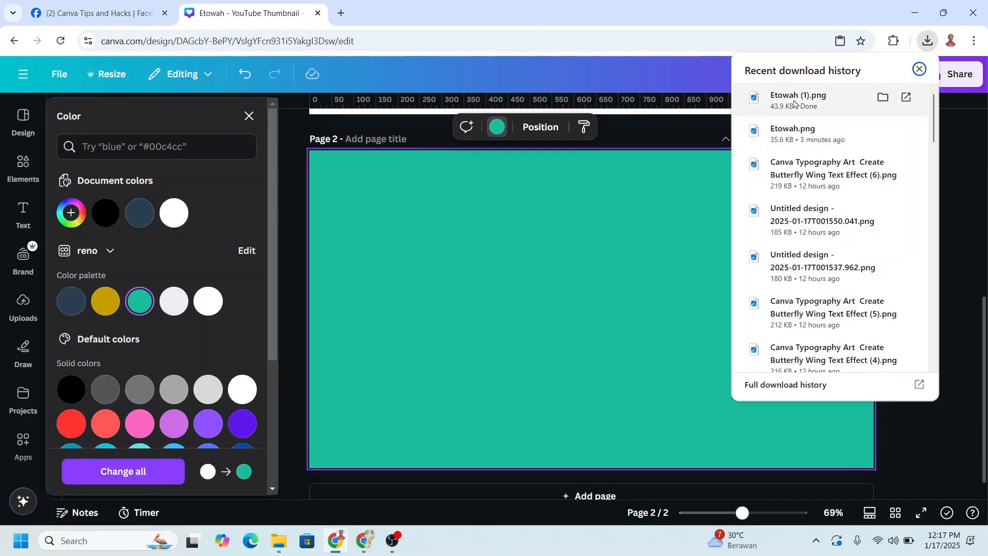
{"action": "left_click_drag", "start_coordinate": [797, 95], "coordinate": [546, 324]}
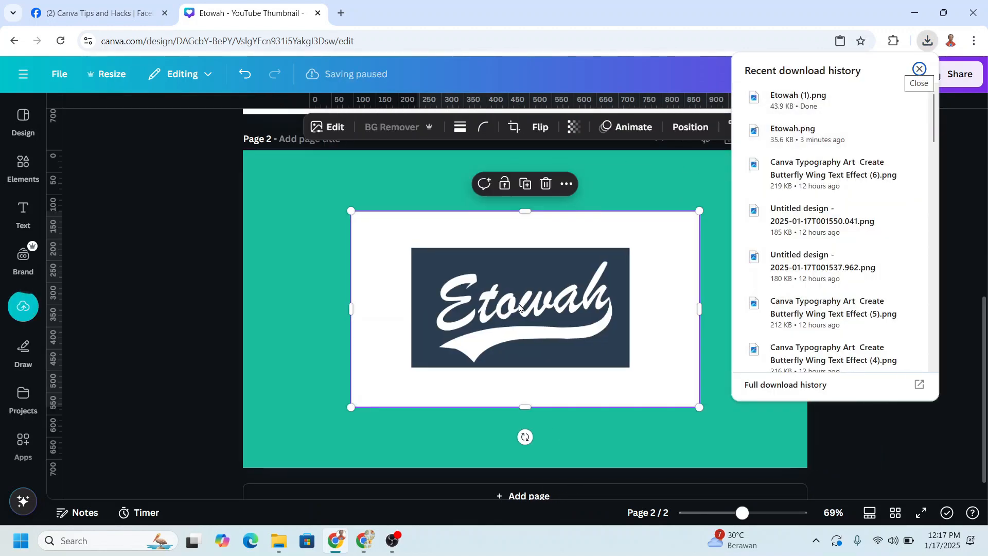
{"action": "left_click", "coordinate": [396, 125]}
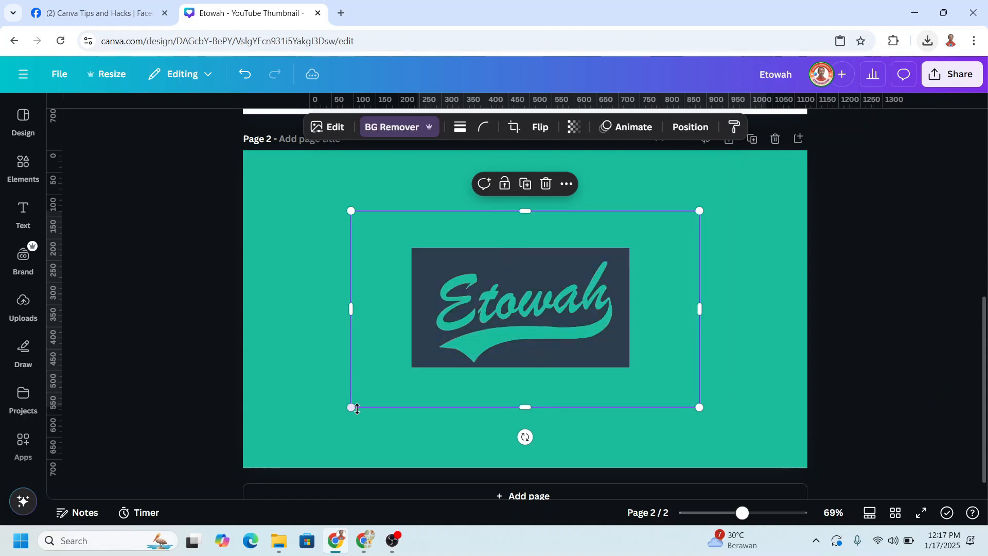
Enlarge the cut-out Etowah image across page 2 and cover its lettering with a square shape stretched into a wide rectangle.
{"action": "left_click_drag", "start_coordinate": [351, 407], "coordinate": [201, 491]}
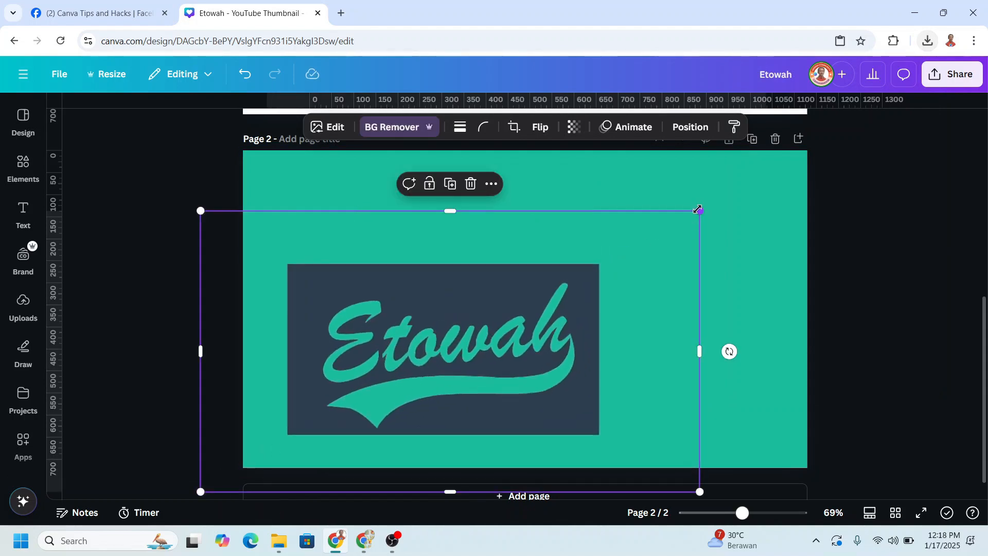
{"action": "left_click_drag", "start_coordinate": [698, 209], "coordinate": [882, 137]}
{"action": "left_click", "coordinate": [23, 165]}
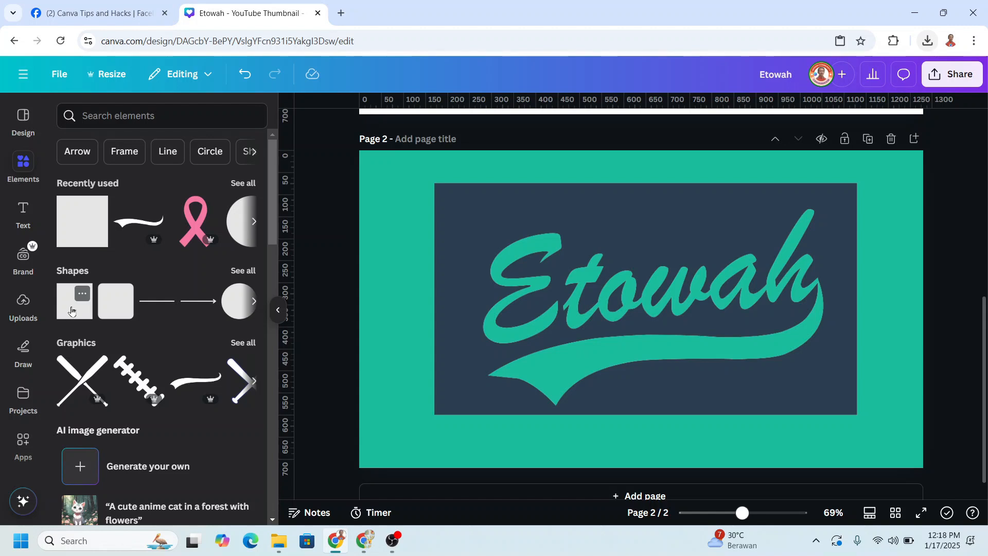
{"action": "left_click", "coordinate": [71, 311]}
{"action": "left_click_drag", "start_coordinate": [592, 309], "coordinate": [459, 308]}
{"action": "left_click_drag", "start_coordinate": [688, 308], "coordinate": [838, 308]}
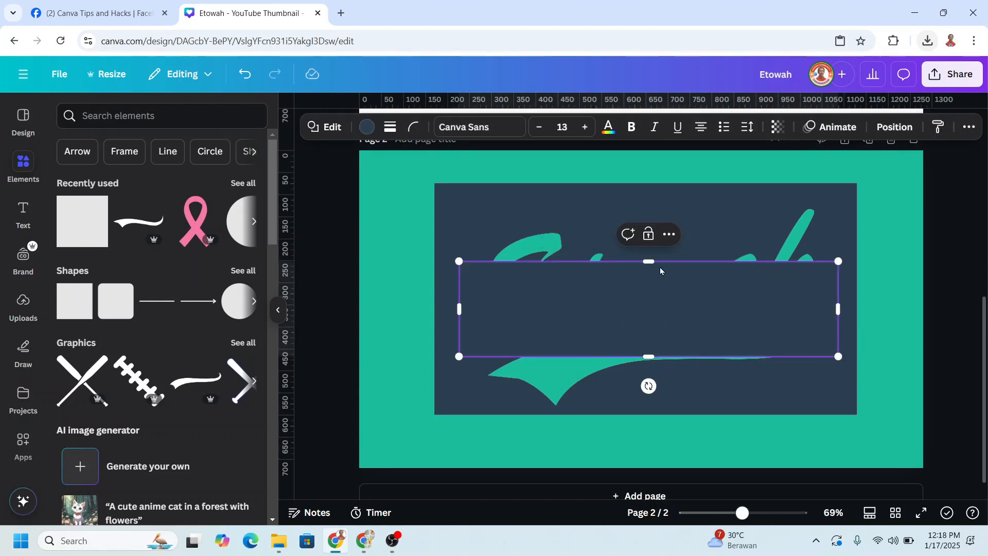
{"action": "left_click_drag", "start_coordinate": [649, 261], "coordinate": [649, 194]}
{"action": "left_click_drag", "start_coordinate": [649, 356], "coordinate": [648, 405]}
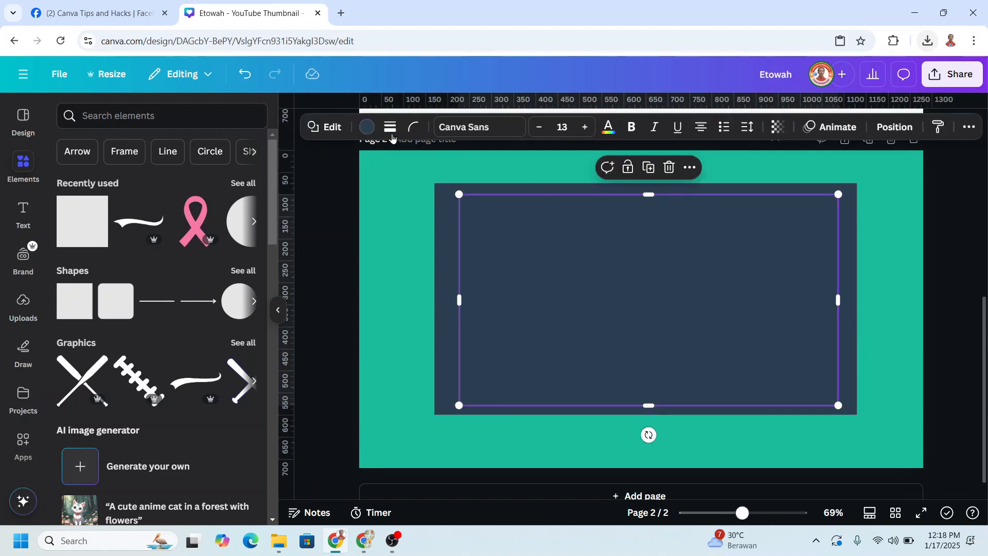
Fill the rectangle with the red-to-orange gradient and send it to the back, behind the cut-out lettering.
{"action": "left_click", "coordinate": [368, 127]}
{"action": "scroll", "coordinate": [196, 344], "scroll_direction": "down", "scroll_amount": 3}
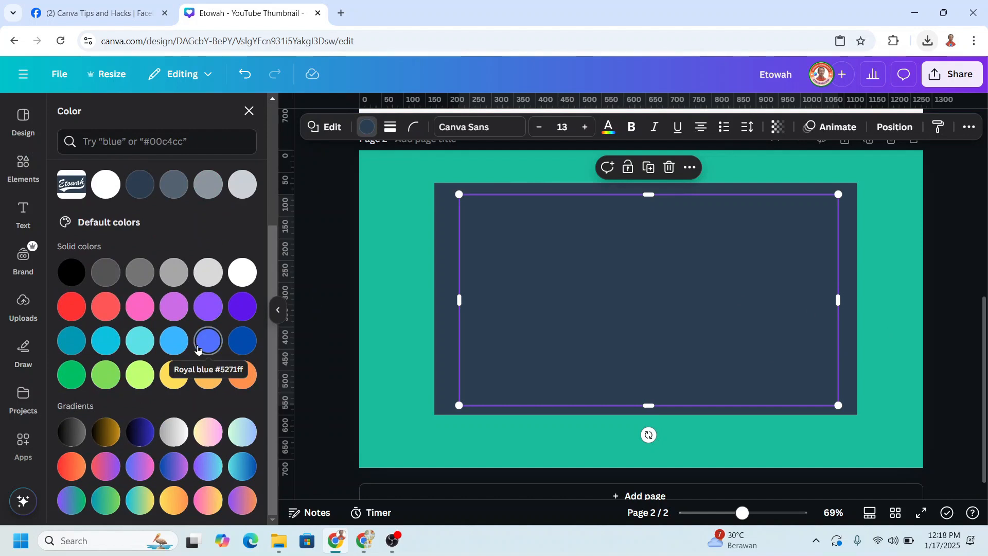
{"action": "left_click", "coordinate": [72, 471]}
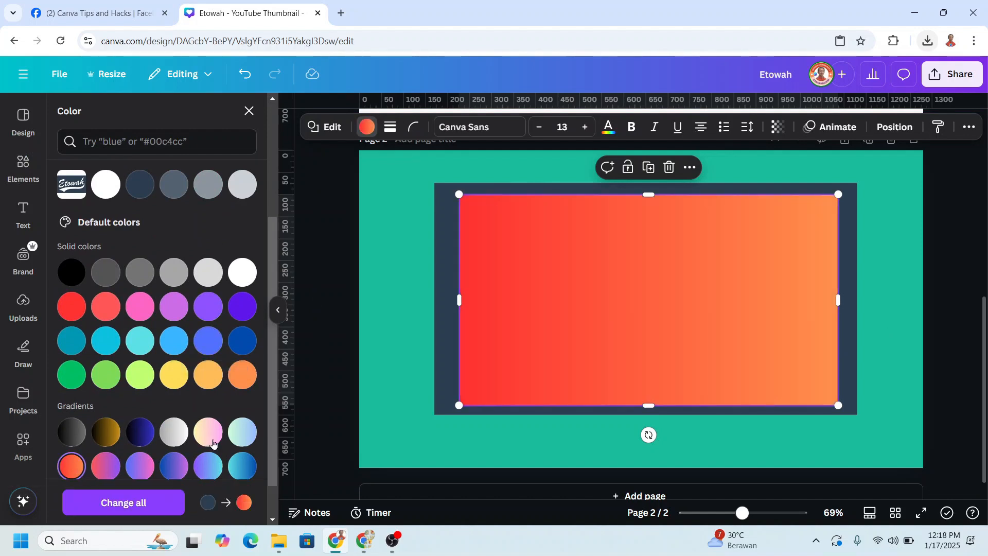
{"action": "right_click", "coordinate": [685, 273]}
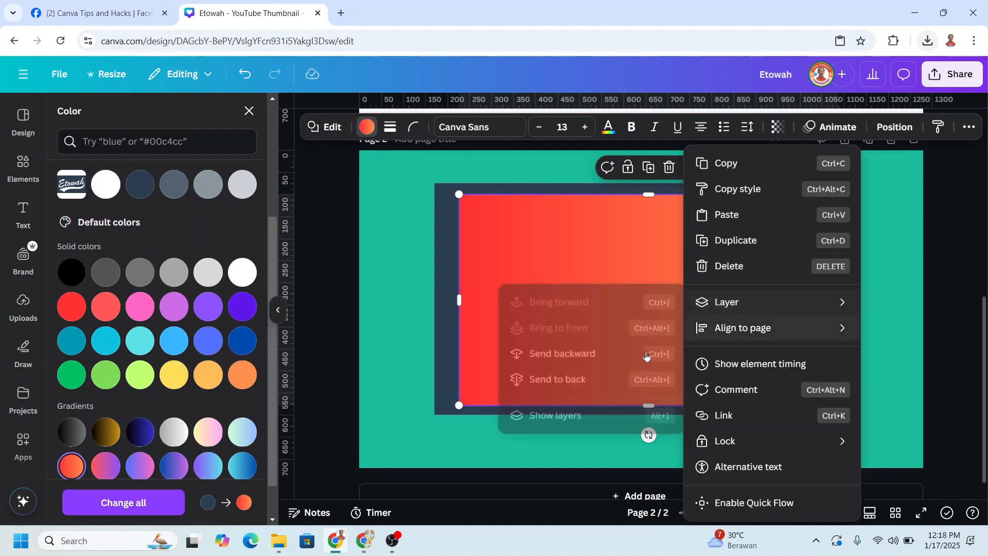
{"action": "mouse_move", "coordinate": [727, 303]}
{"action": "left_click", "coordinate": [579, 380]}
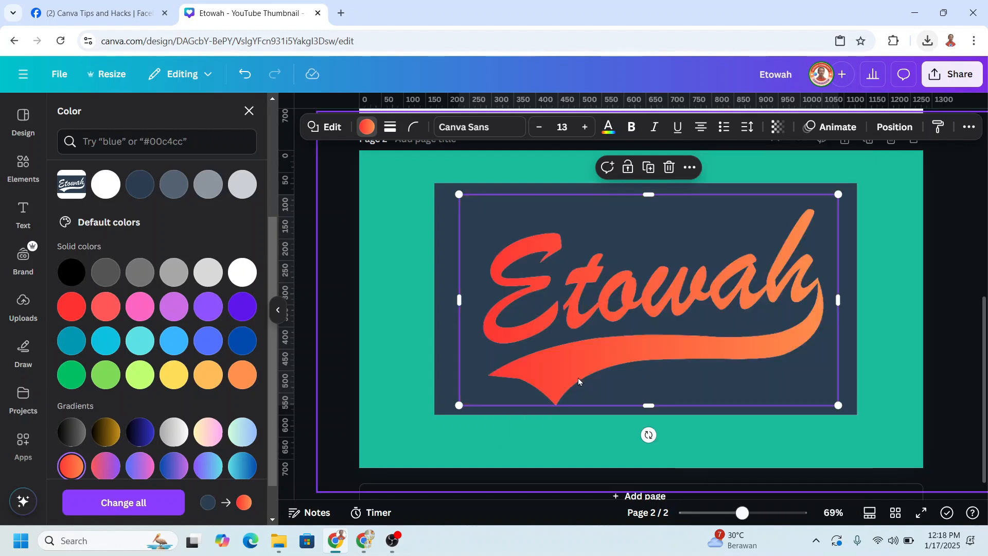
Search the elements for "coloful" photos and add the multicoloured powder cloud photo to page 2.
{"action": "left_click", "coordinate": [724, 512]}
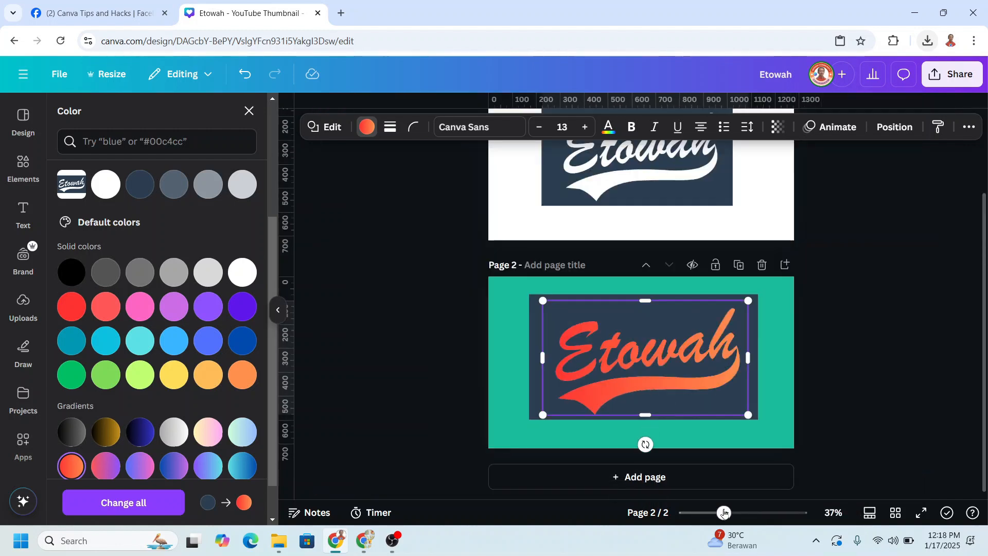
{"action": "left_click", "coordinate": [26, 171]}
{"action": "left_click", "coordinate": [126, 118]}
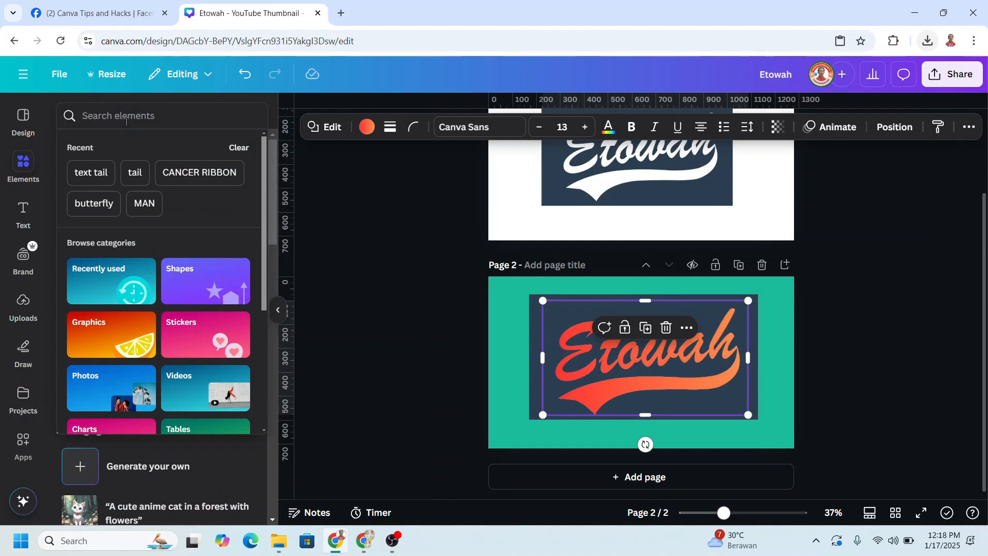
{"action": "type", "text": "coloful"}
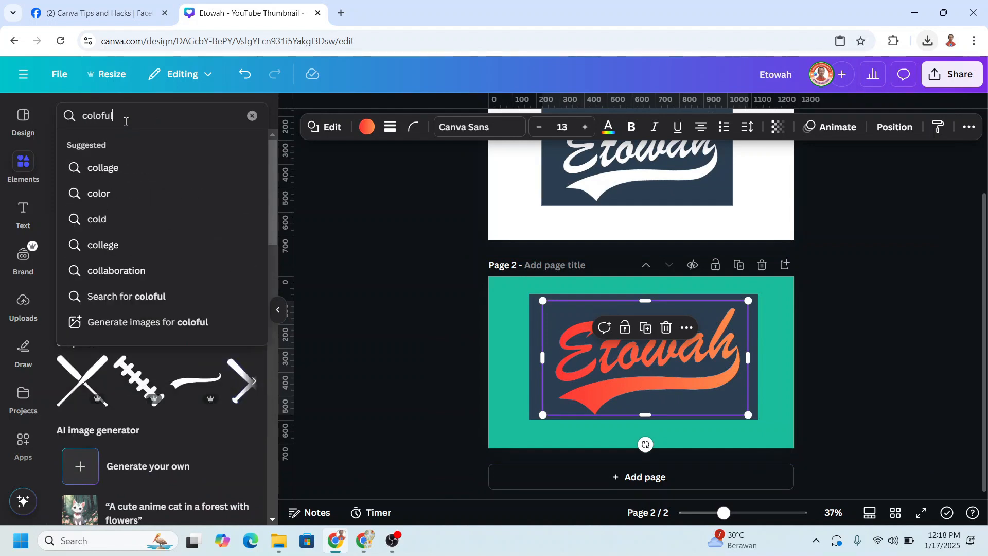
{"action": "key", "text": "Return"}
{"action": "left_click", "coordinate": [243, 340]}
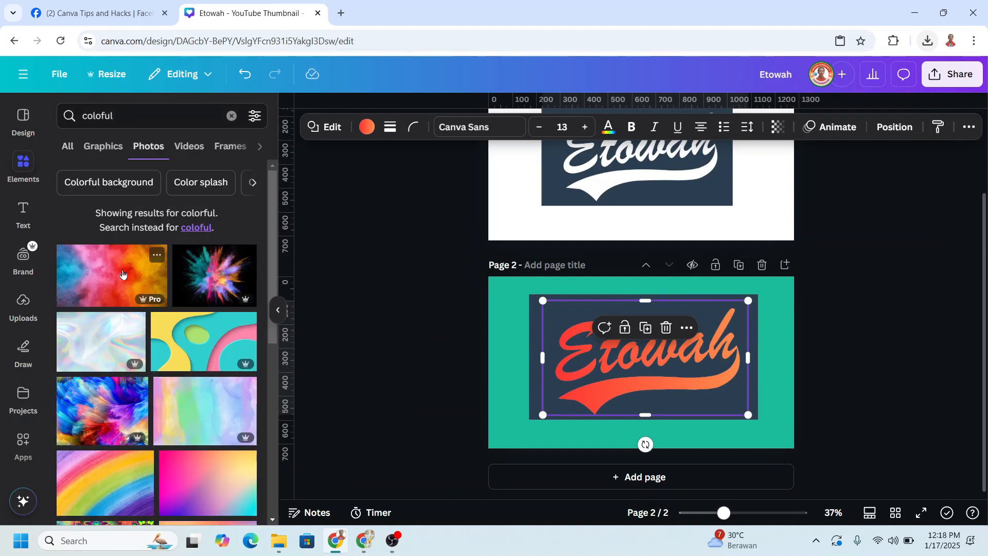
{"action": "left_click", "coordinate": [113, 272]}
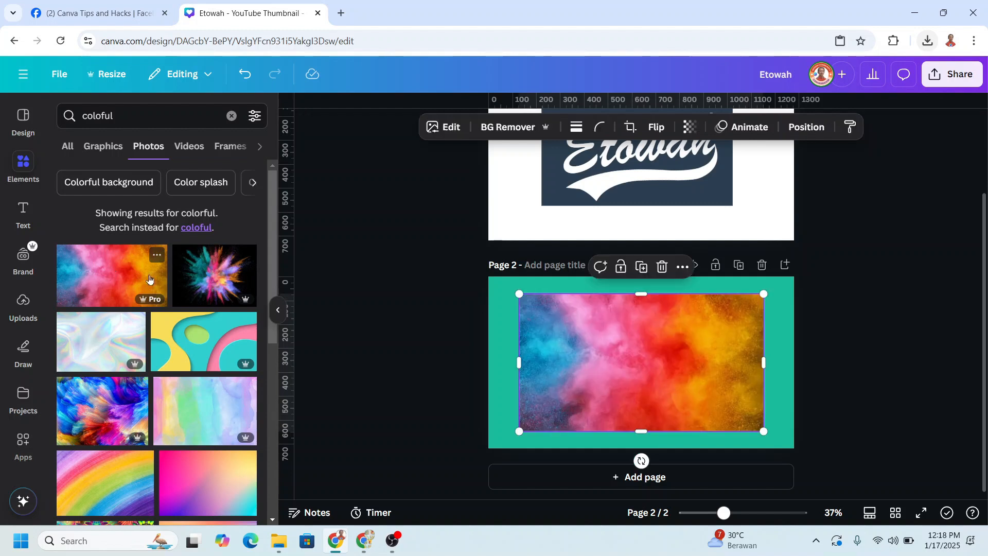
Resize the powder photo to cover the whole lettering and send it backward one layer, behind the cut-out image.
{"action": "left_click_drag", "start_coordinate": [604, 330], "coordinate": [625, 336]}
{"action": "left_click_drag", "start_coordinate": [776, 437], "coordinate": [736, 414]}
{"action": "left_click_drag", "start_coordinate": [737, 365], "coordinate": [749, 361]}
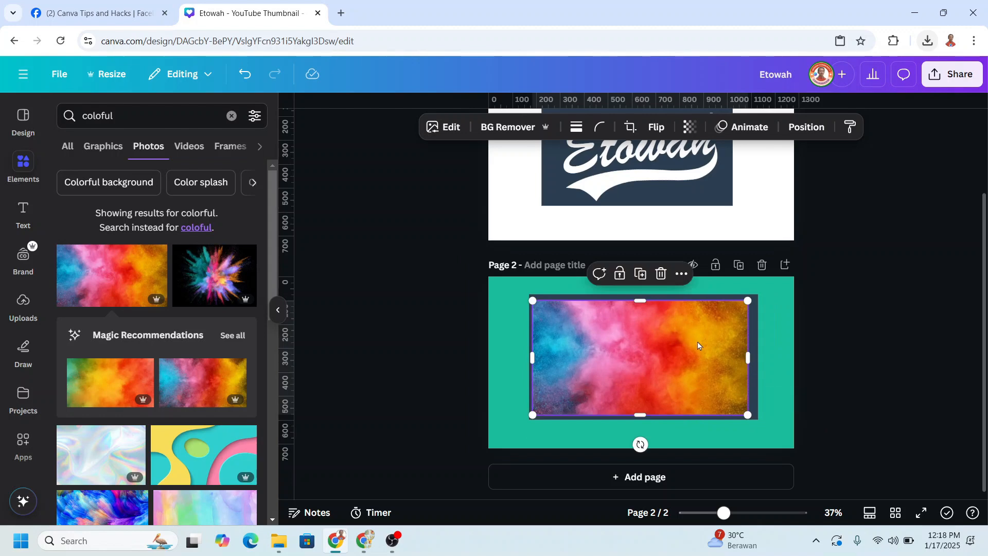
{"action": "right_click", "coordinate": [747, 360]}
{"action": "mouse_move", "coordinate": [756, 251]}
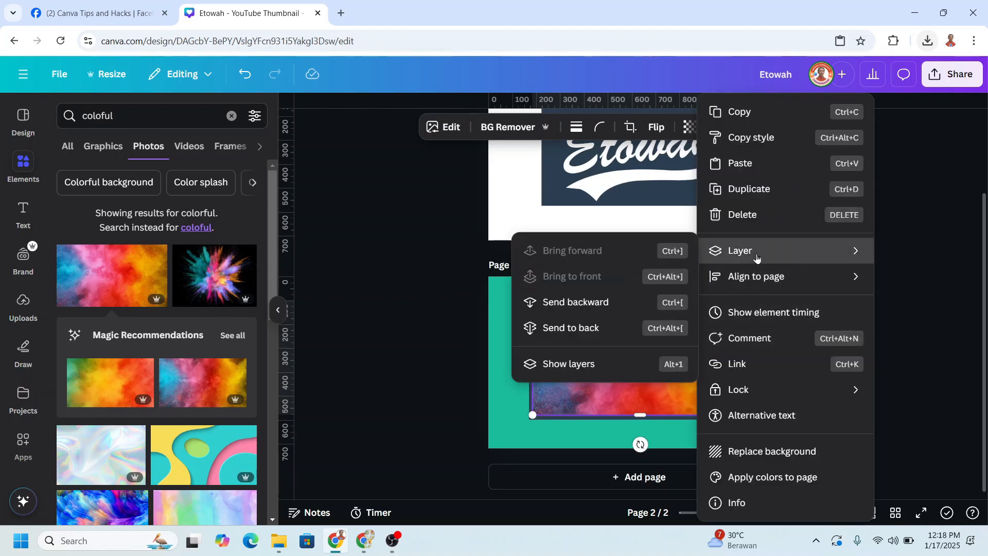
{"action": "left_click", "coordinate": [566, 305]}
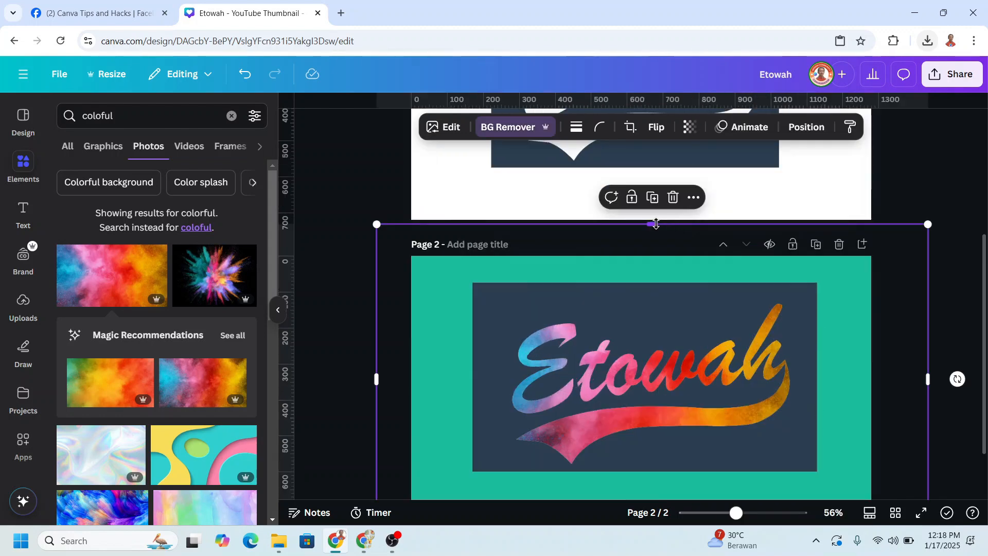
Crop the upper edge of the cut-out image down onto page 2 and change the page background to white.
{"action": "left_click_drag", "start_coordinate": [654, 223], "coordinate": [654, 276]}
{"action": "left_click", "coordinate": [780, 269]}
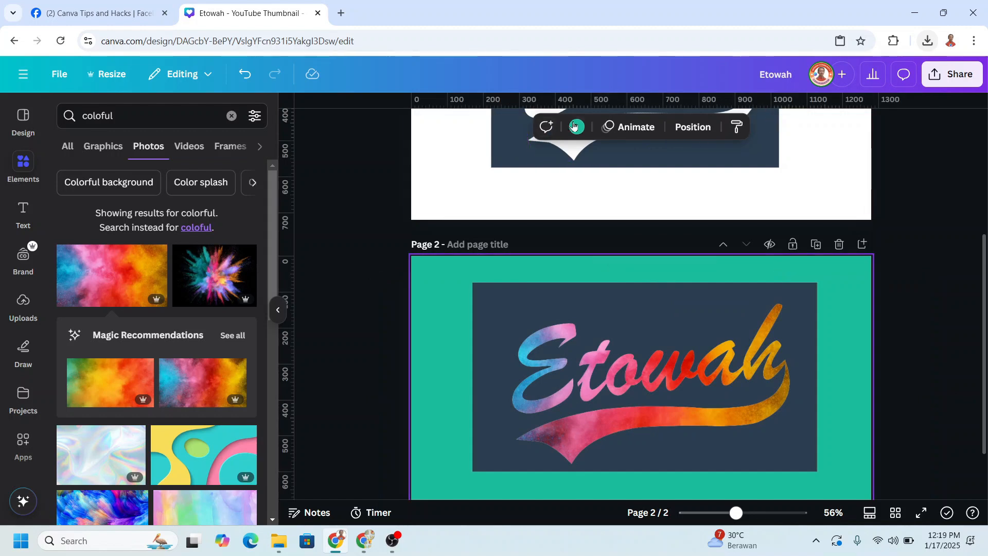
{"action": "left_click", "coordinate": [577, 126]}
{"action": "left_click", "coordinate": [174, 207]}
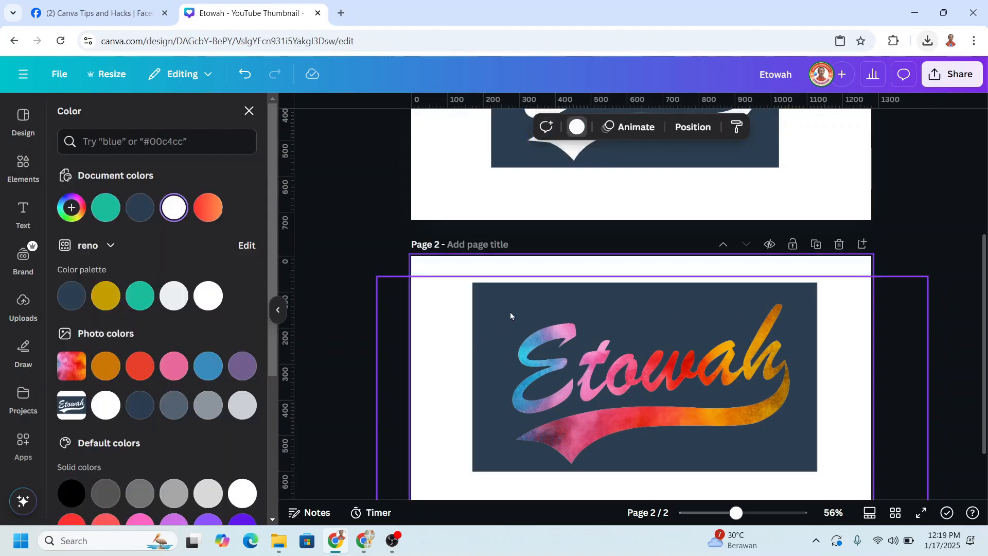
Apply a custom Duotone effect to the cut-out image with both highlights and shadows set to #FFFFFF.
{"action": "left_click", "coordinate": [505, 311]}
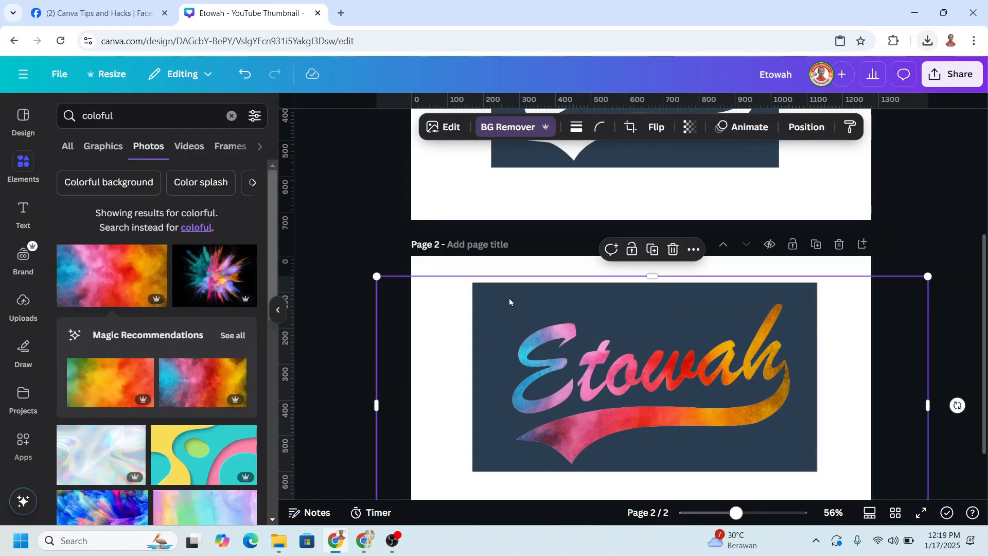
{"action": "left_click", "coordinate": [451, 130]}
{"action": "left_click", "coordinate": [154, 457]}
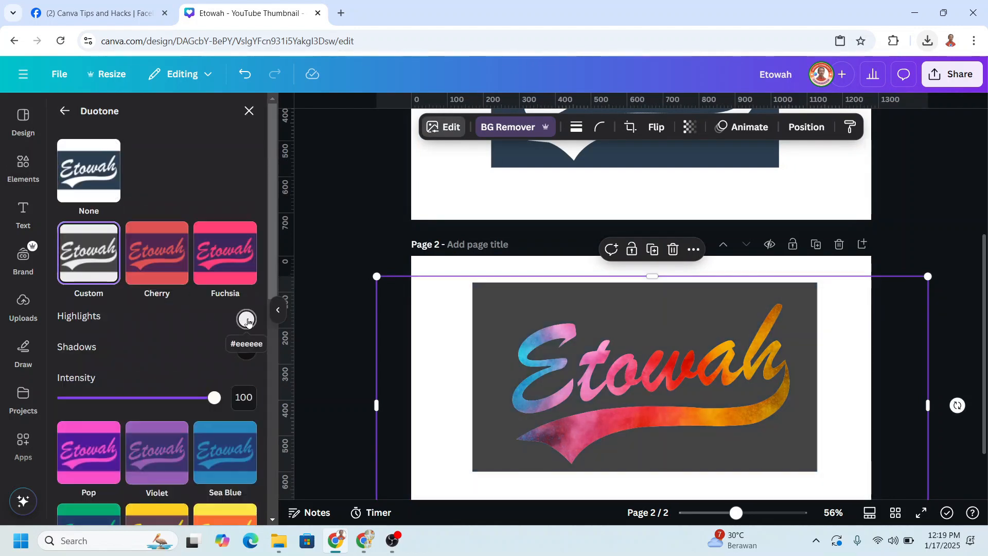
{"action": "left_click", "coordinate": [246, 319]}
{"action": "left_click_drag", "start_coordinate": [250, 349], "coordinate": [209, 313]}
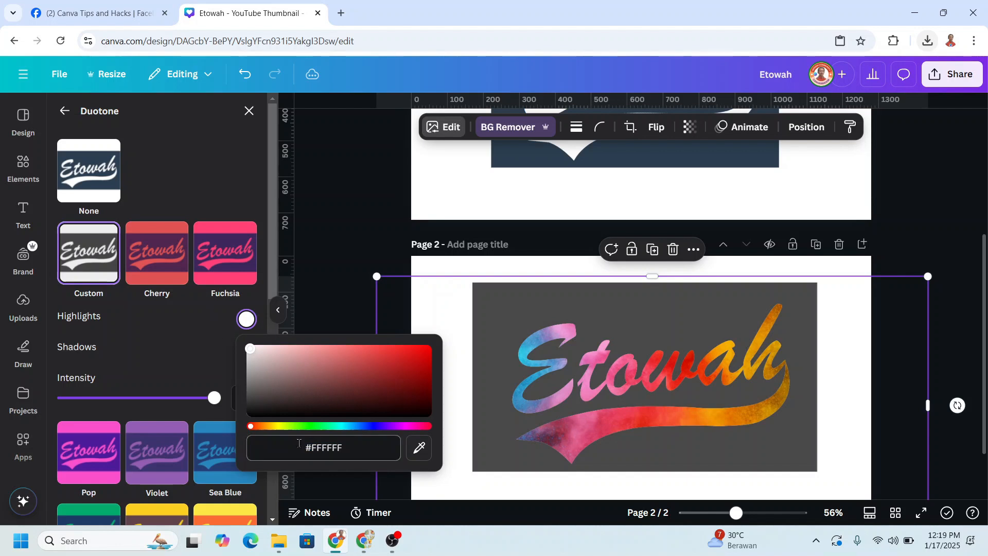
{"action": "left_click", "coordinate": [185, 333]}
{"action": "left_click", "coordinate": [247, 350]}
{"action": "left_click_drag", "start_coordinate": [250, 442], "coordinate": [206, 358]}
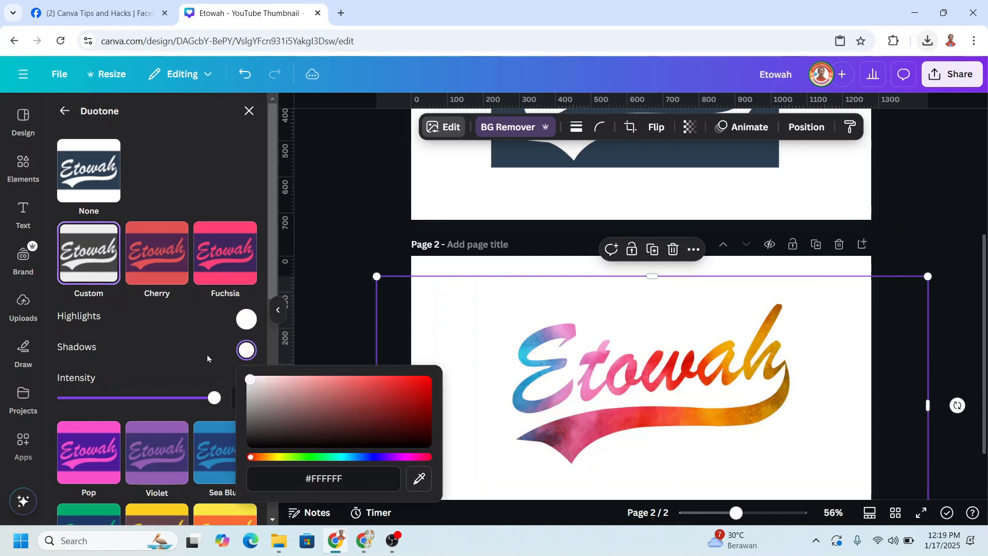
{"action": "left_click", "coordinate": [185, 323]}
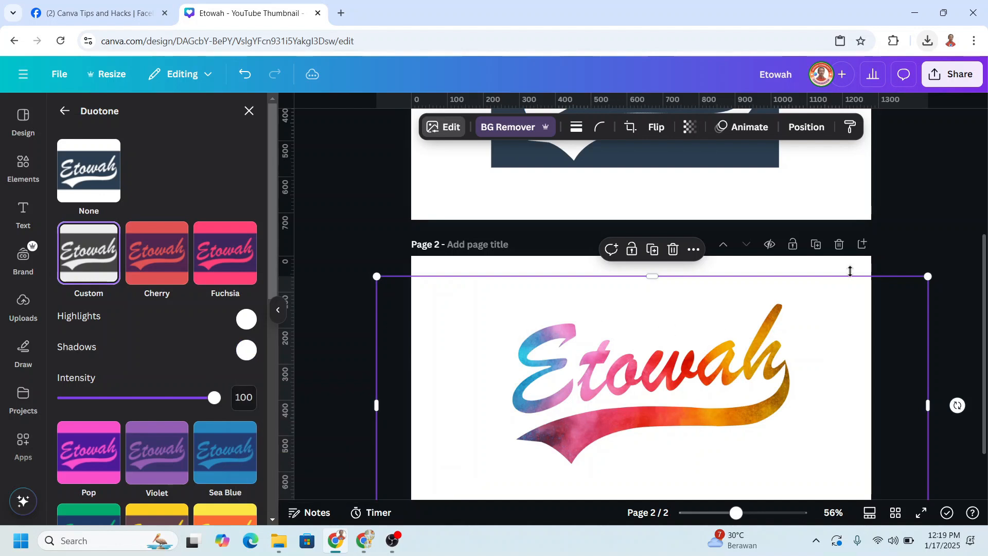
{"action": "left_click", "coordinate": [894, 276]}
Download only page 2 as a PNG at 1,280 × 720 px.
{"action": "scroll", "coordinate": [870, 309], "scroll_direction": "down", "scroll_amount": 2}
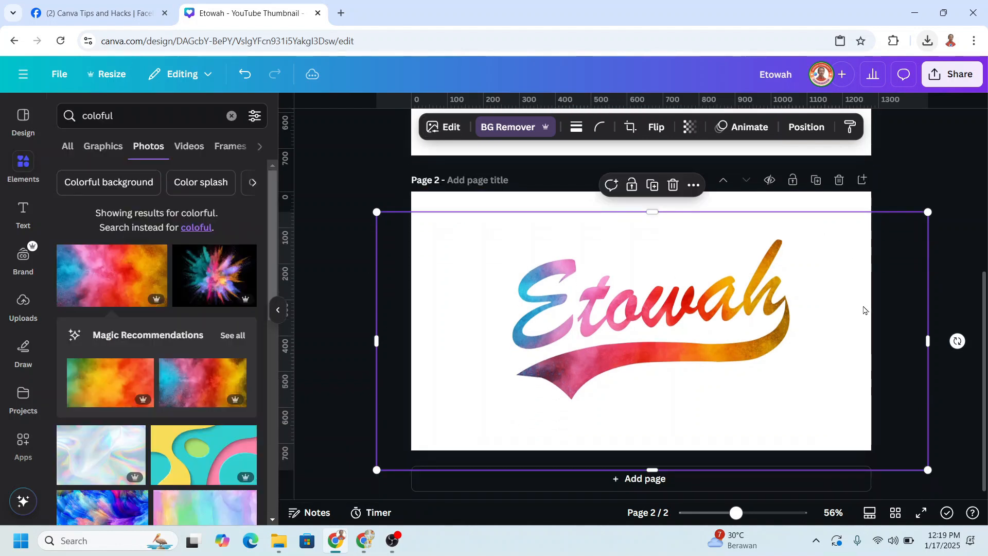
{"action": "left_click", "coordinate": [951, 76]}
{"action": "left_click", "coordinate": [755, 323]}
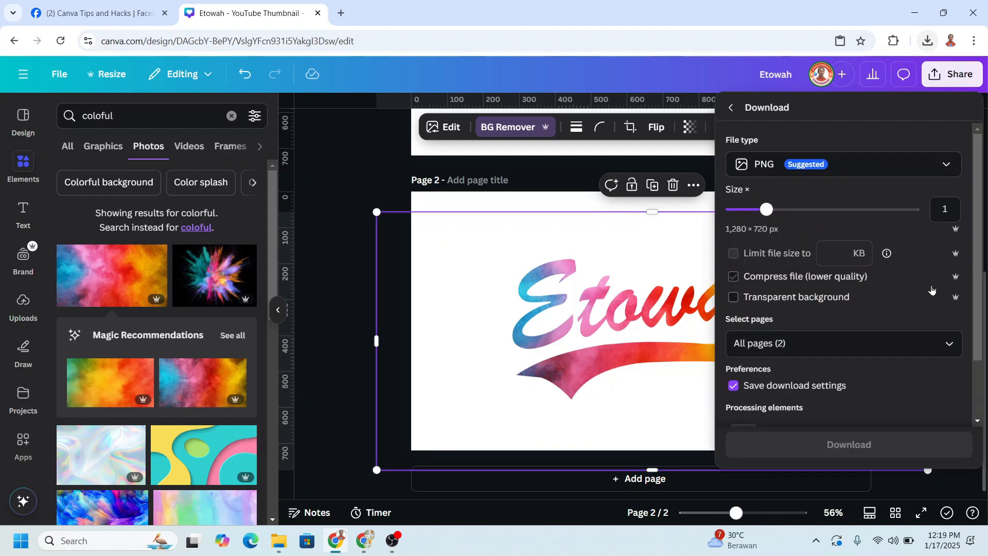
{"action": "left_click", "coordinate": [956, 343]}
{"action": "left_click", "coordinate": [950, 220]}
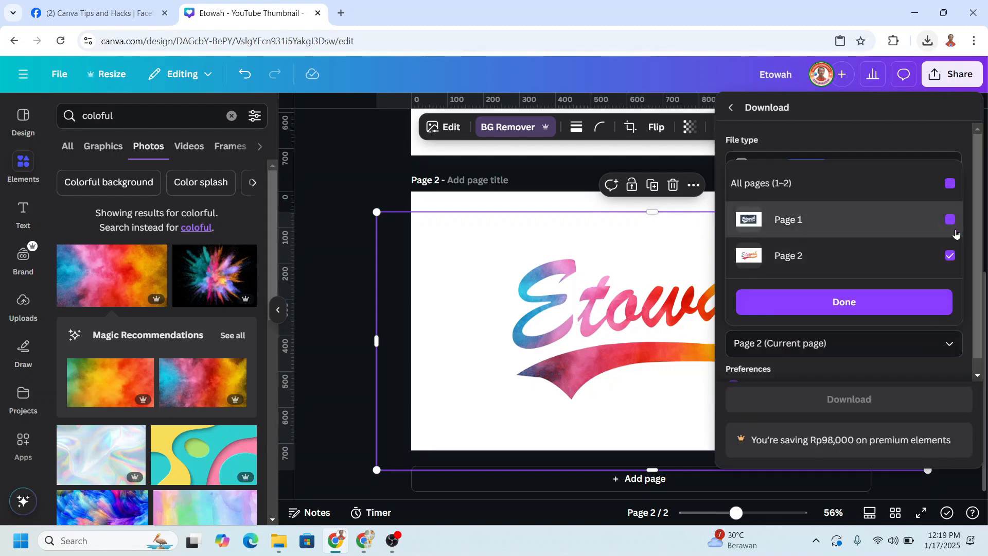
{"action": "left_click", "coordinate": [905, 303]}
{"action": "left_click", "coordinate": [891, 401]}
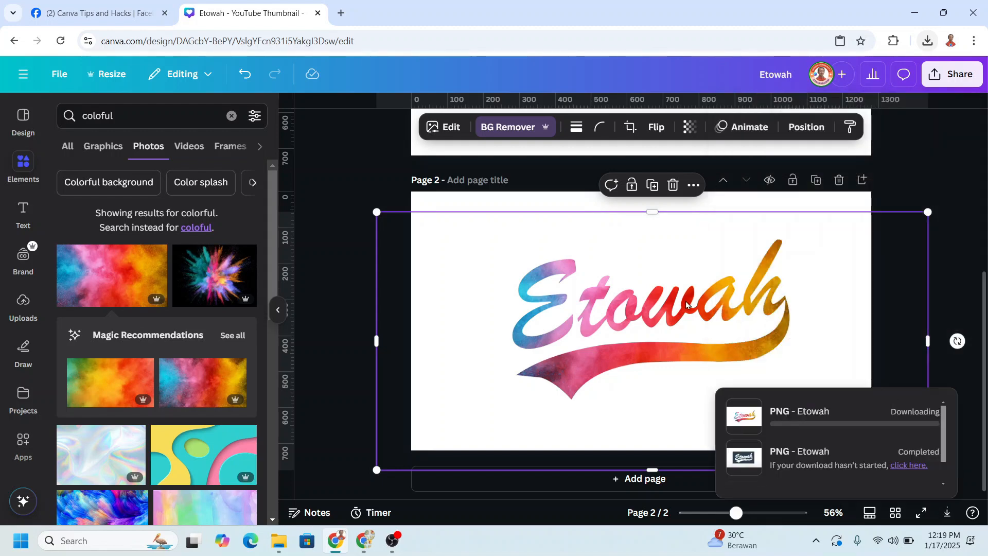
Add a third page and set the pale blue and pink blurred photo from the colourful results as its background.
{"action": "left_click", "coordinate": [645, 476]}
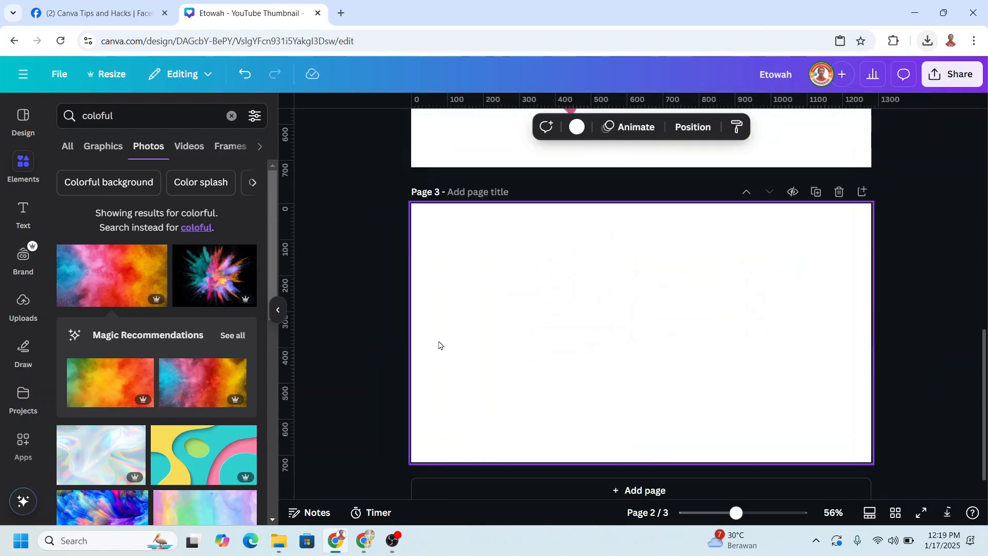
{"action": "scroll", "coordinate": [168, 370], "scroll_direction": "down", "scroll_amount": 2}
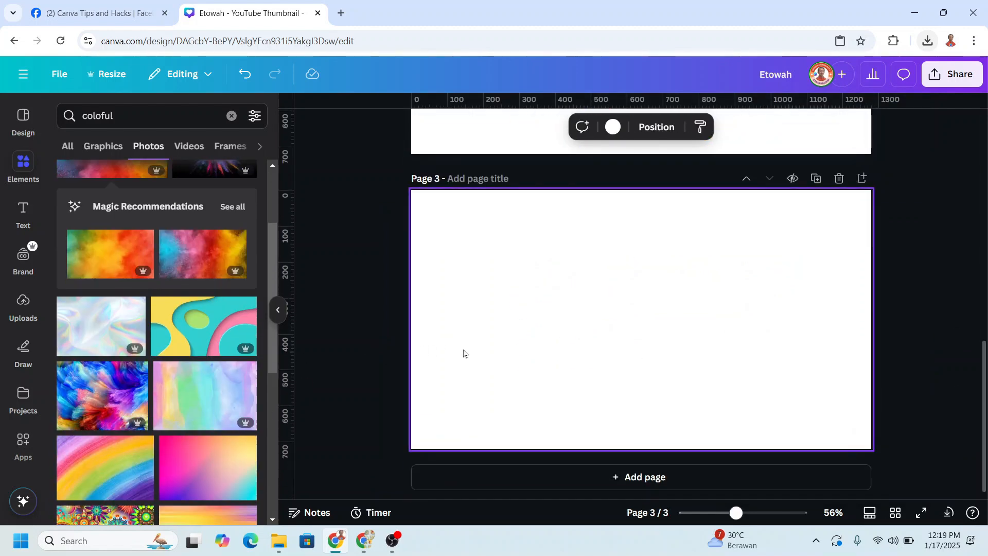
{"action": "scroll", "coordinate": [204, 364], "scroll_direction": "down", "scroll_amount": 2}
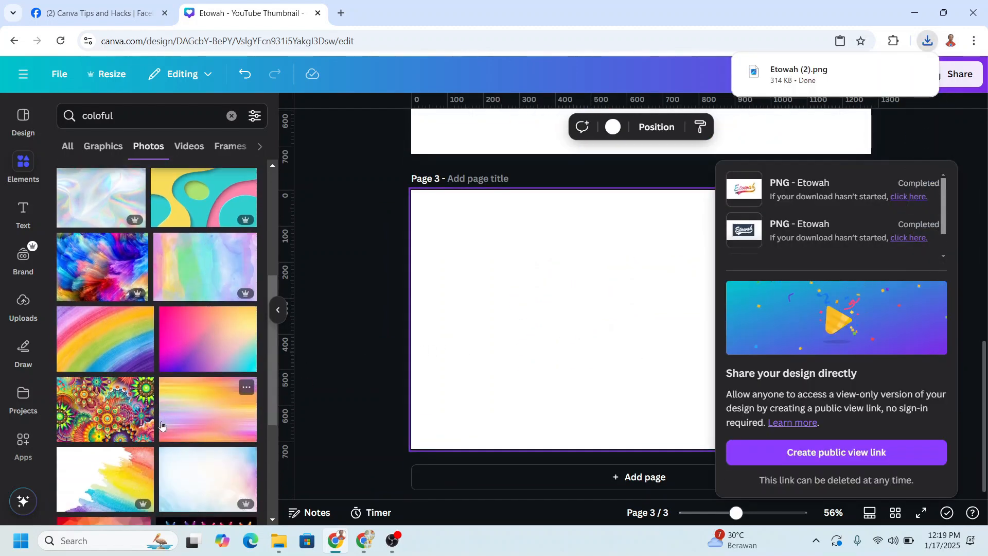
{"action": "left_click", "coordinate": [217, 466]}
{"action": "right_click", "coordinate": [563, 330]}
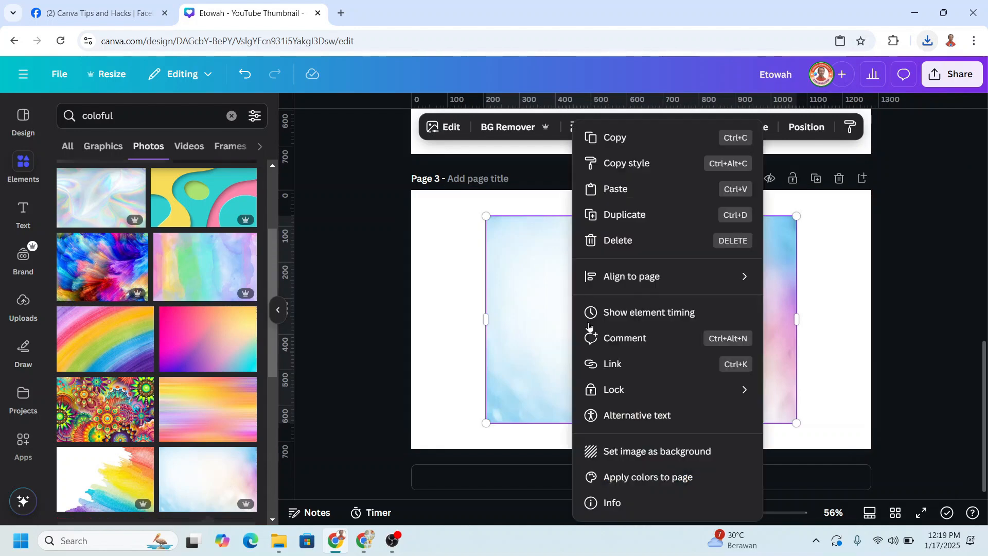
{"action": "left_click", "coordinate": [655, 453]}
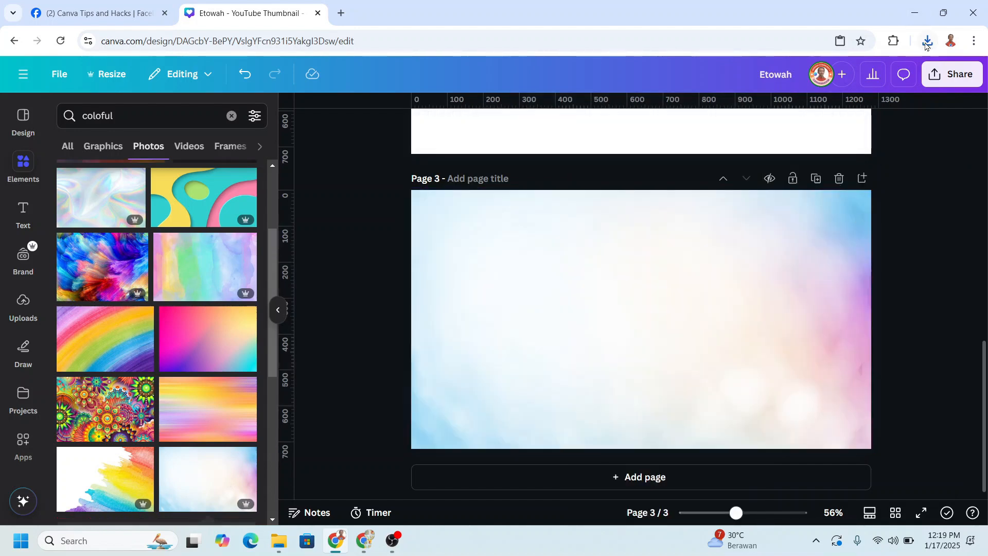
Place the downloaded Etowah (2).png on page 3 and remove its white background with BG Remover.
{"action": "left_click", "coordinate": [927, 41]}
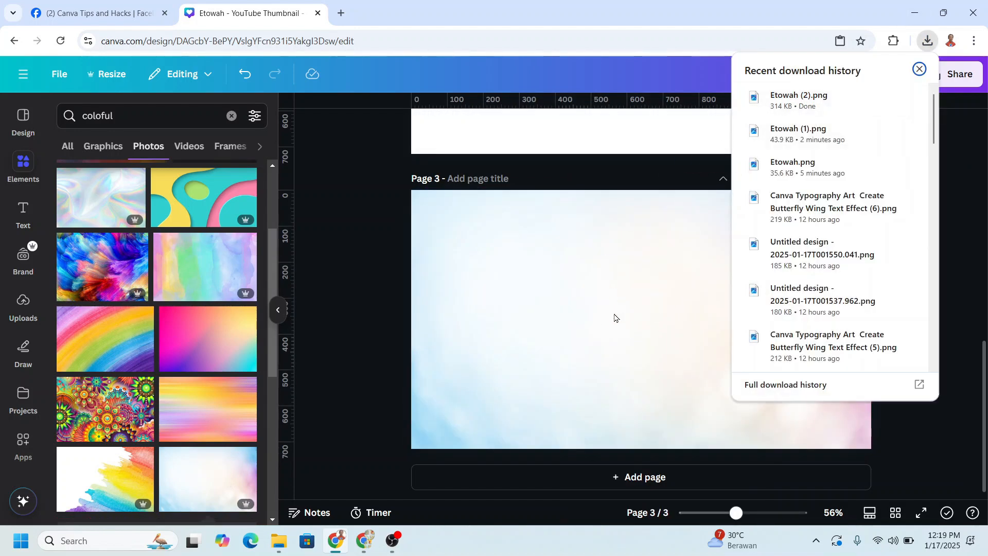
{"action": "left_click_drag", "start_coordinate": [614, 315], "coordinate": [613, 314]}
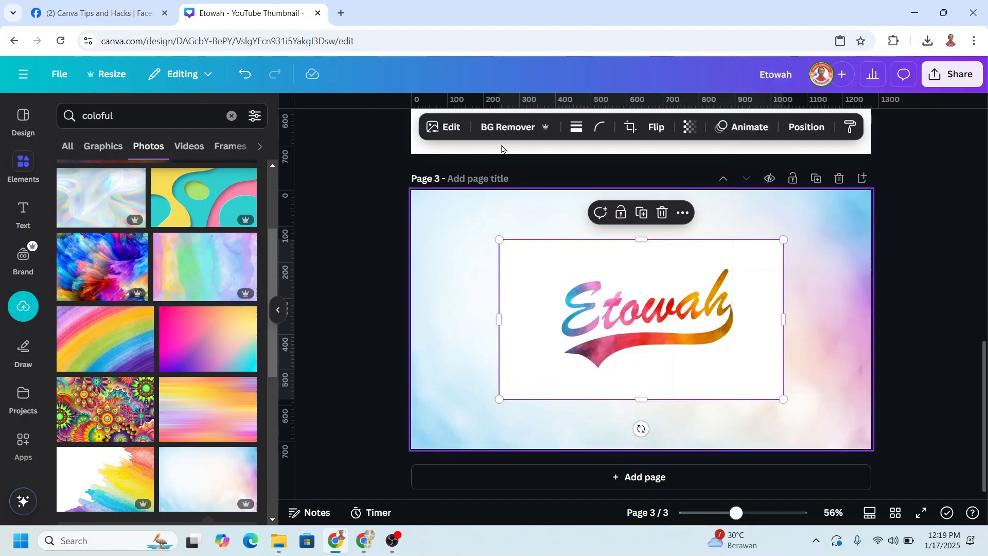
{"action": "left_click", "coordinate": [503, 128]}
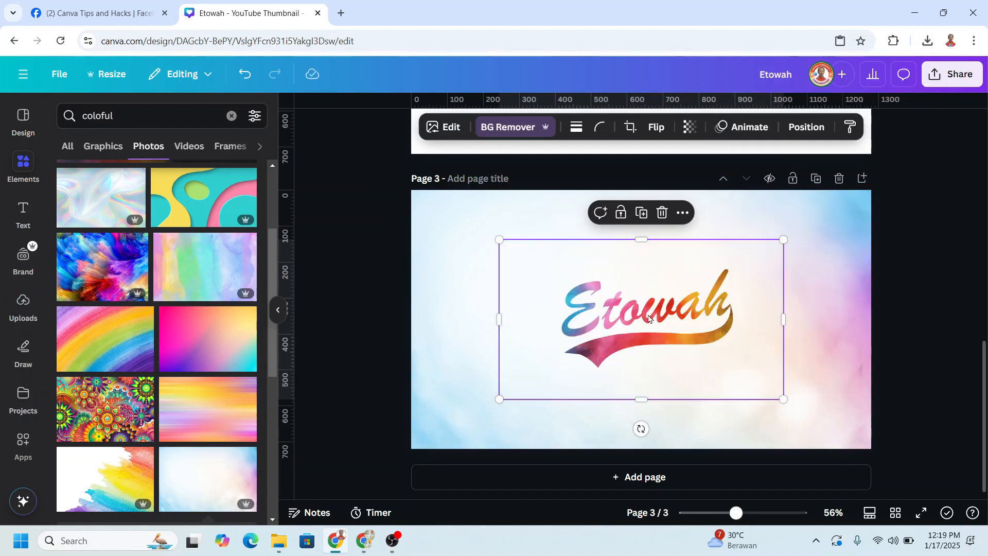
Enlarge the cut-out Etowah lettering on page 3 to about two thirds of the page width and centre it horizontally.
{"action": "left_click_drag", "start_coordinate": [507, 396], "coordinate": [355, 480]}
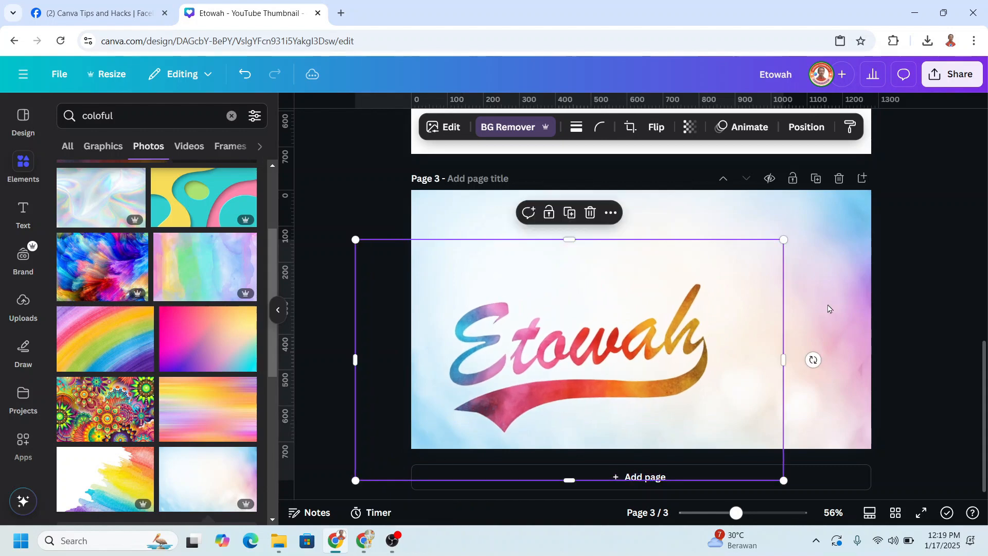
{"action": "left_click_drag", "start_coordinate": [836, 208], "coordinate": [866, 193]}
{"action": "left_click_drag", "start_coordinate": [819, 262], "coordinate": [842, 275]}
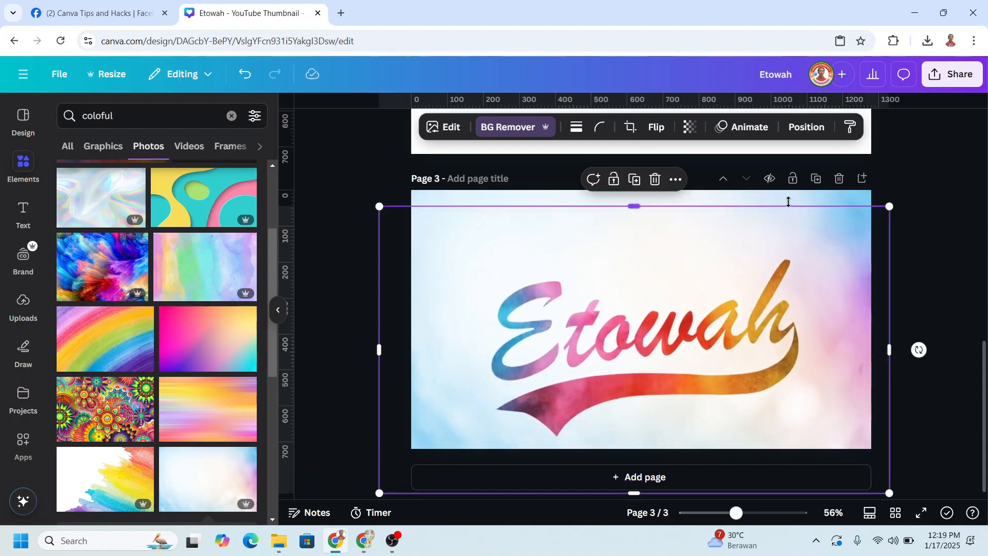
Replace page 3's photo background with colour fills, trying solid orange, yellow-to-pink and cyan-to-blue gradients, and finally the black-to-grey gradient.
{"action": "left_click", "coordinate": [790, 202]}
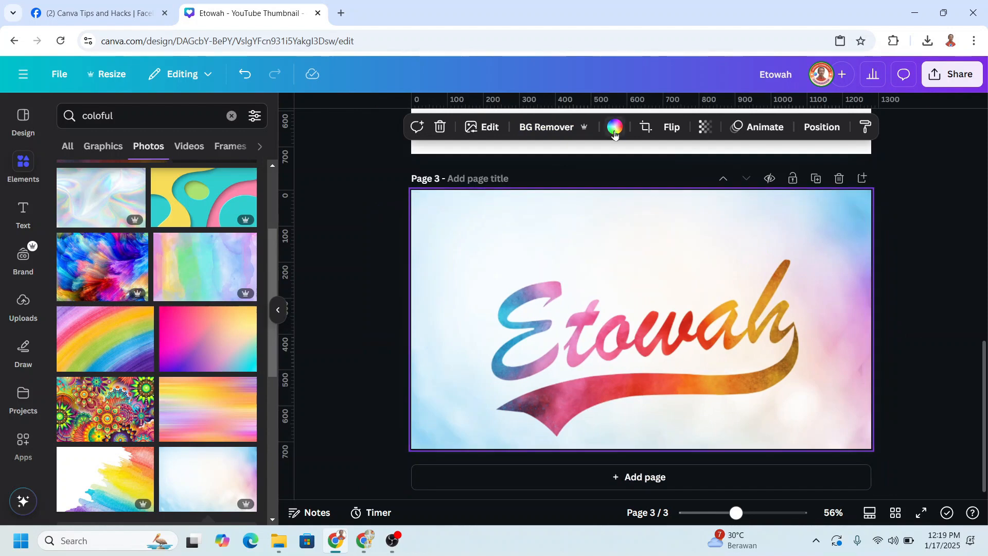
{"action": "scroll", "coordinate": [169, 319], "scroll_direction": "down", "scroll_amount": 3}
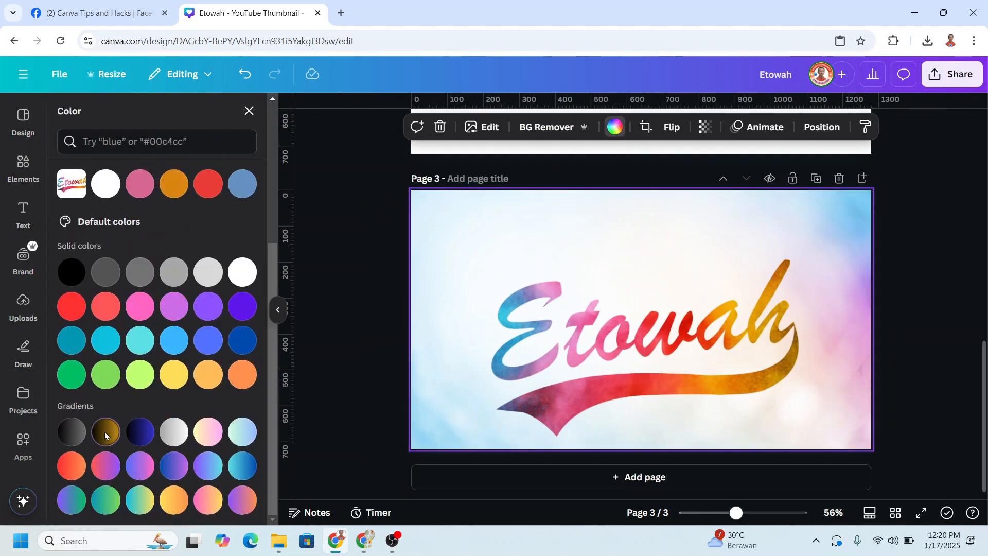
{"action": "left_click", "coordinate": [105, 431]}
{"action": "left_click", "coordinate": [237, 414]}
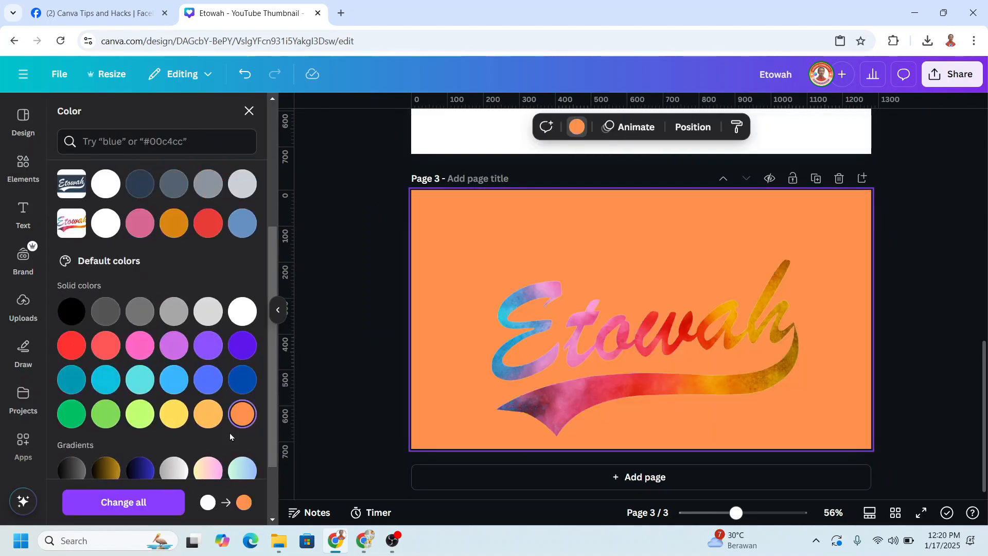
{"action": "scroll", "coordinate": [230, 436], "scroll_direction": "down", "scroll_amount": 3}
{"action": "left_click", "coordinate": [174, 386]}
{"action": "left_click", "coordinate": [211, 389]}
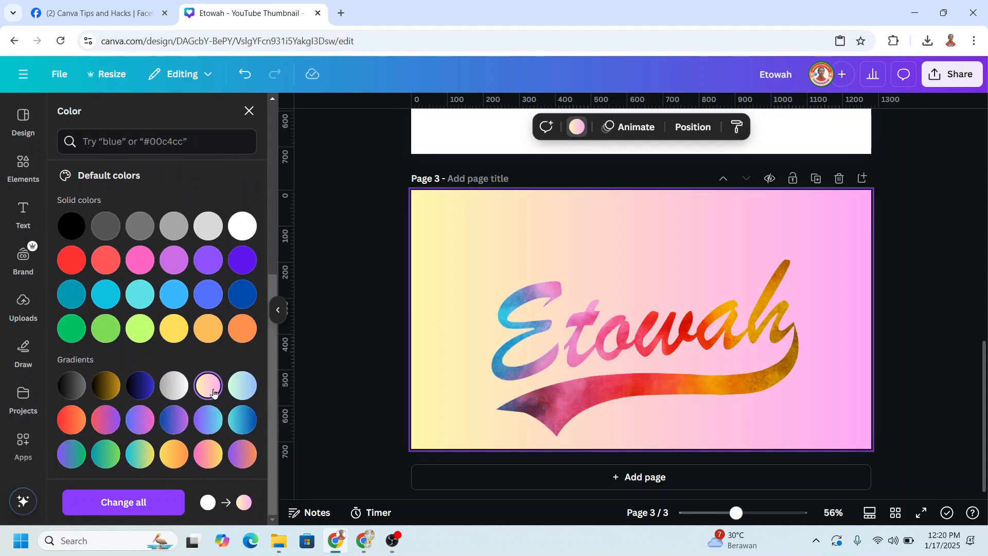
{"action": "left_click", "coordinate": [243, 421]}
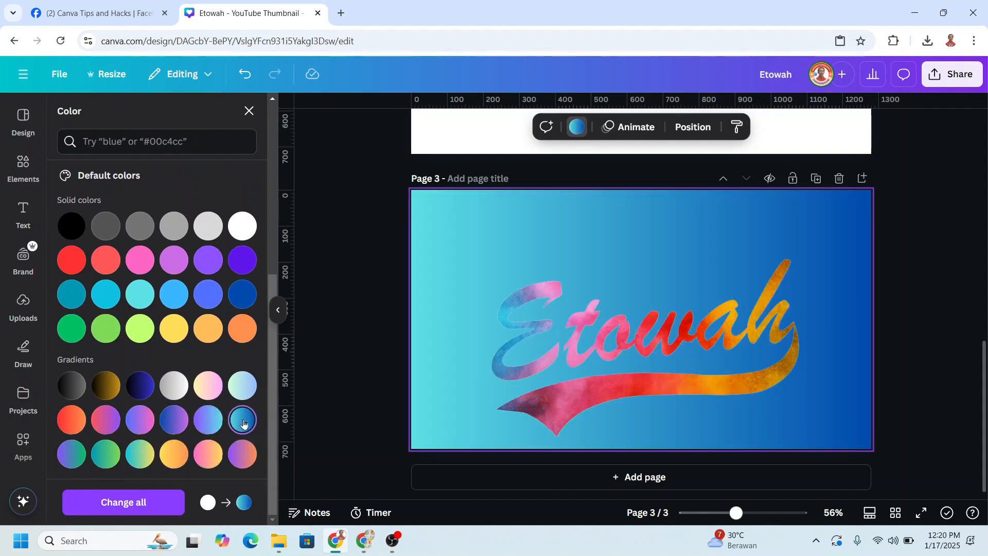
{"action": "left_click", "coordinate": [75, 389]}
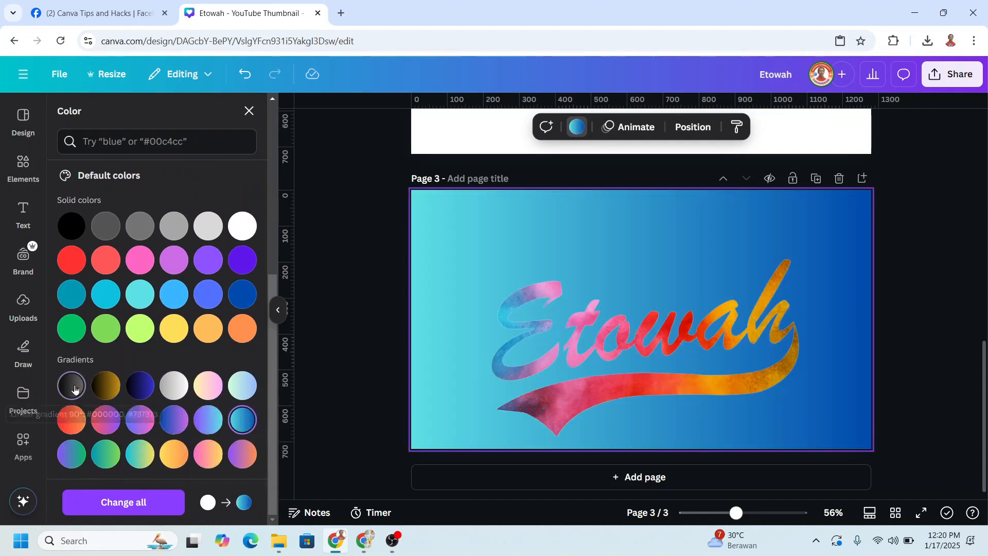